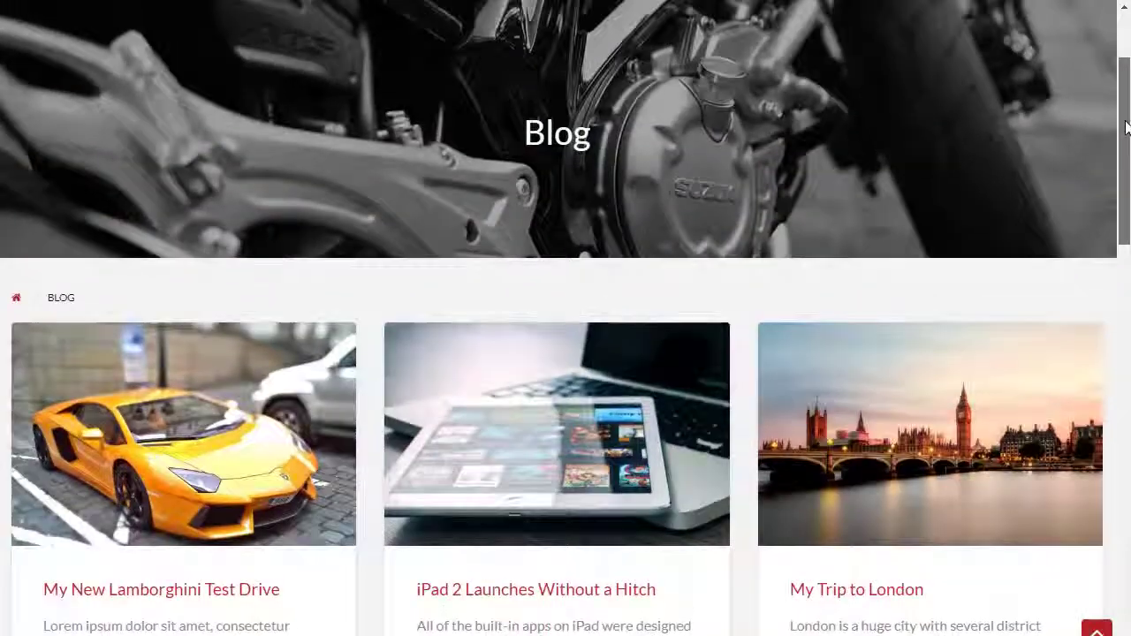
View the My New Lamborghini Test Drive blog post and the membership pack offered on the Purchase Membership page
left_click(115, 402)
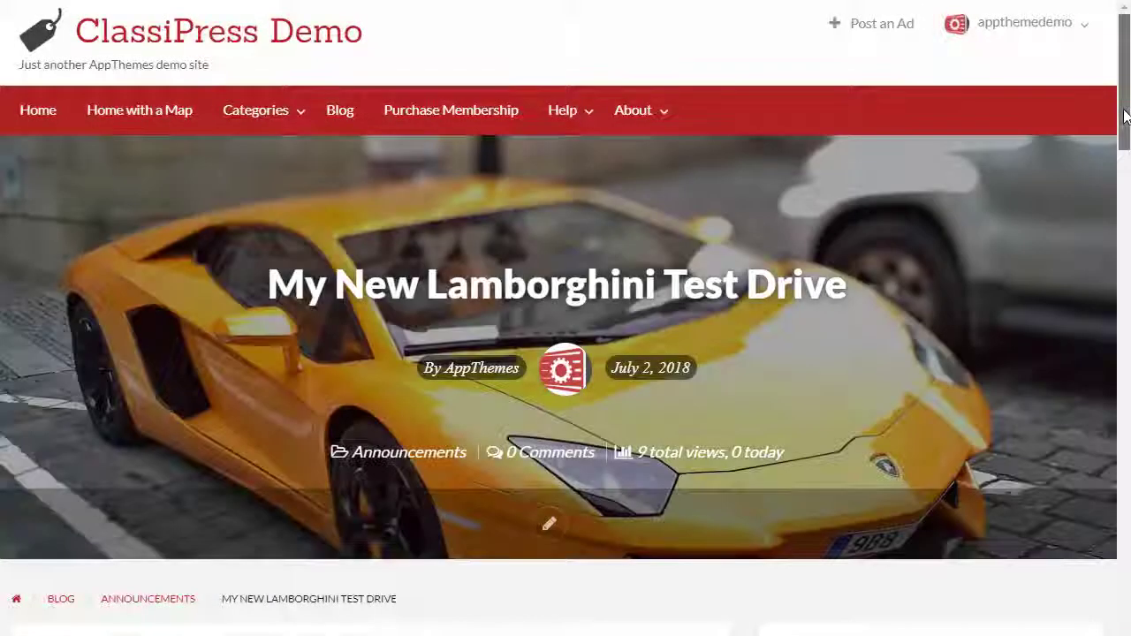
mouse_move(1126, 116)
left_mouse_down()
mouse_move(1123, 596)
mouse_move(1122, 382)
mouse_move(1103, 221)
mouse_move(1114, 104)
left_mouse_up()
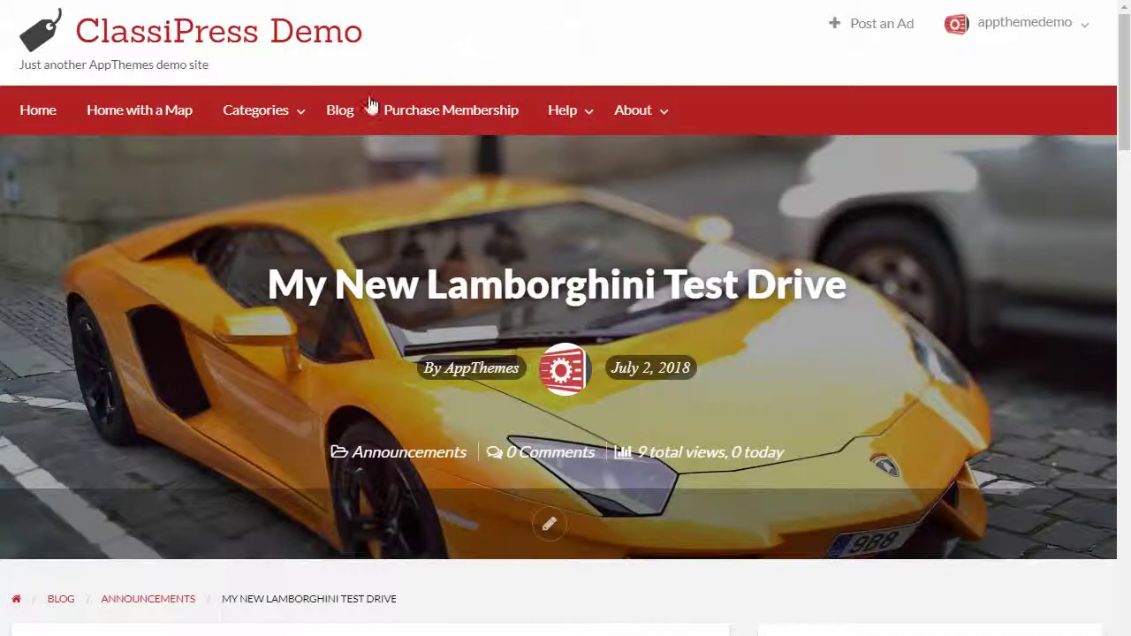
left_click(419, 112)
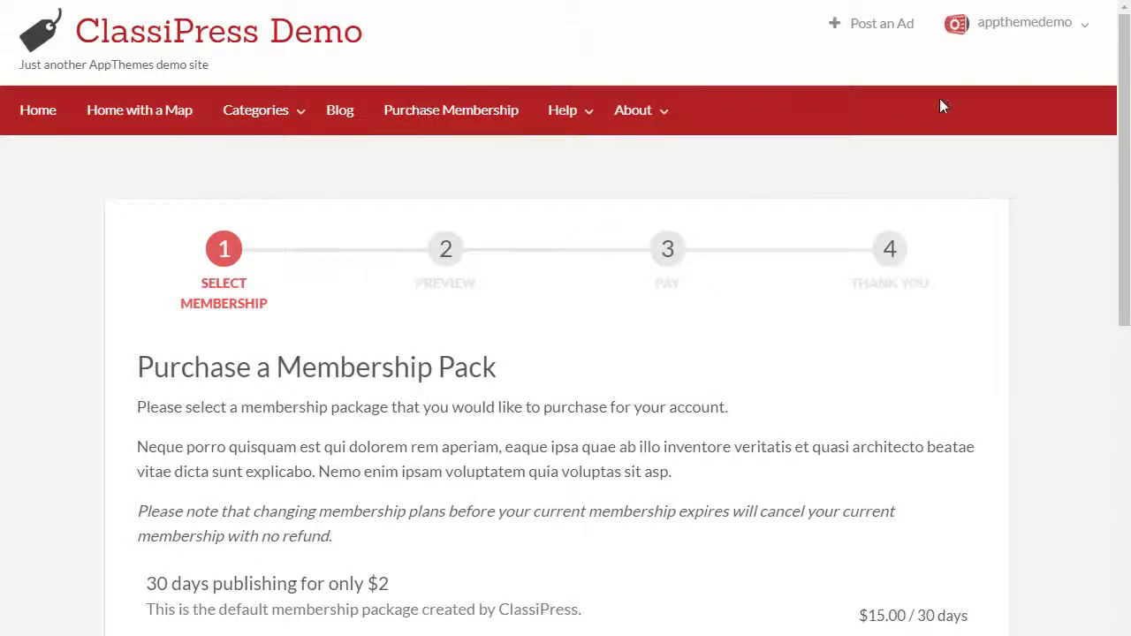
left_click_drag(1121, 126, 1125, 250)
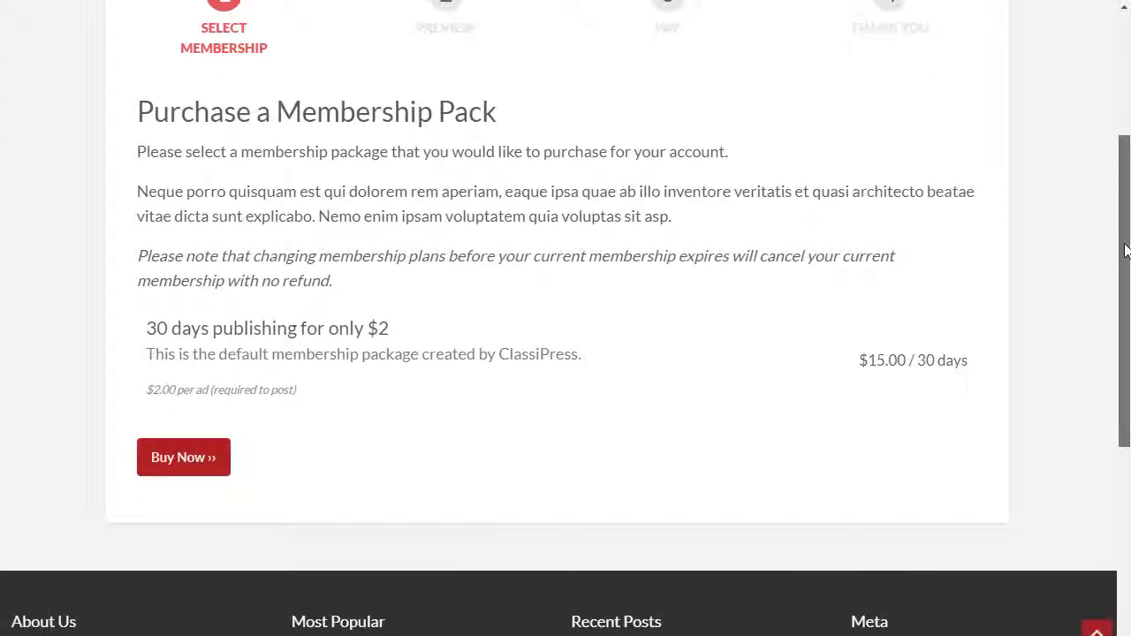
scroll(1125, 252, "down", 4)
scroll(1075, 253, "up", 10)
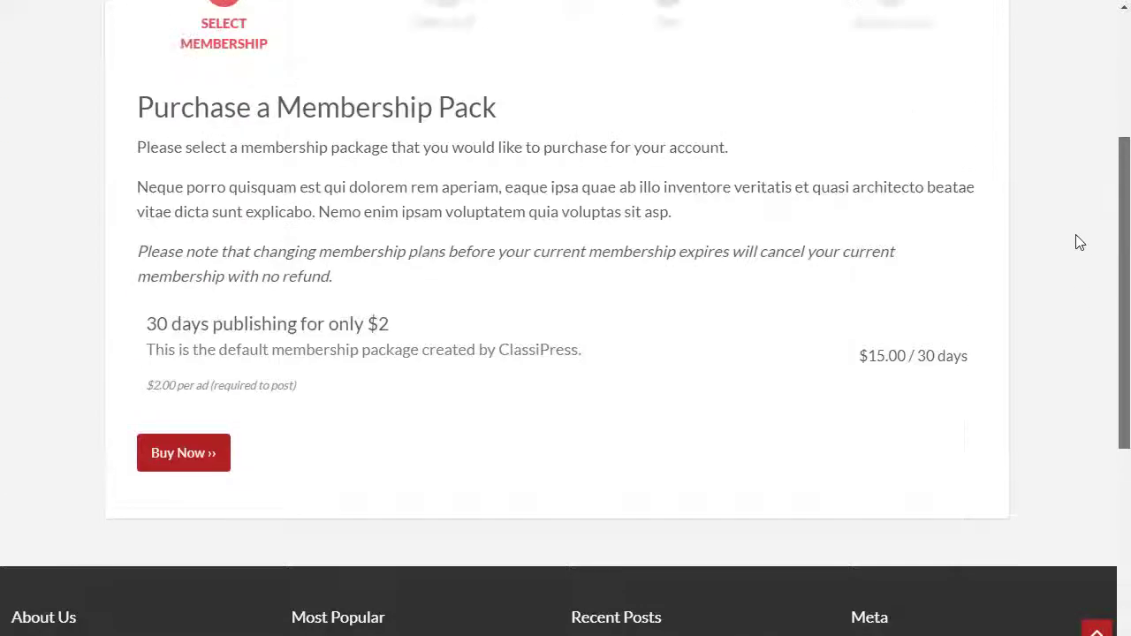
Look through the site's FAQ and About pages and return to the home page
mouse_move(578, 113)
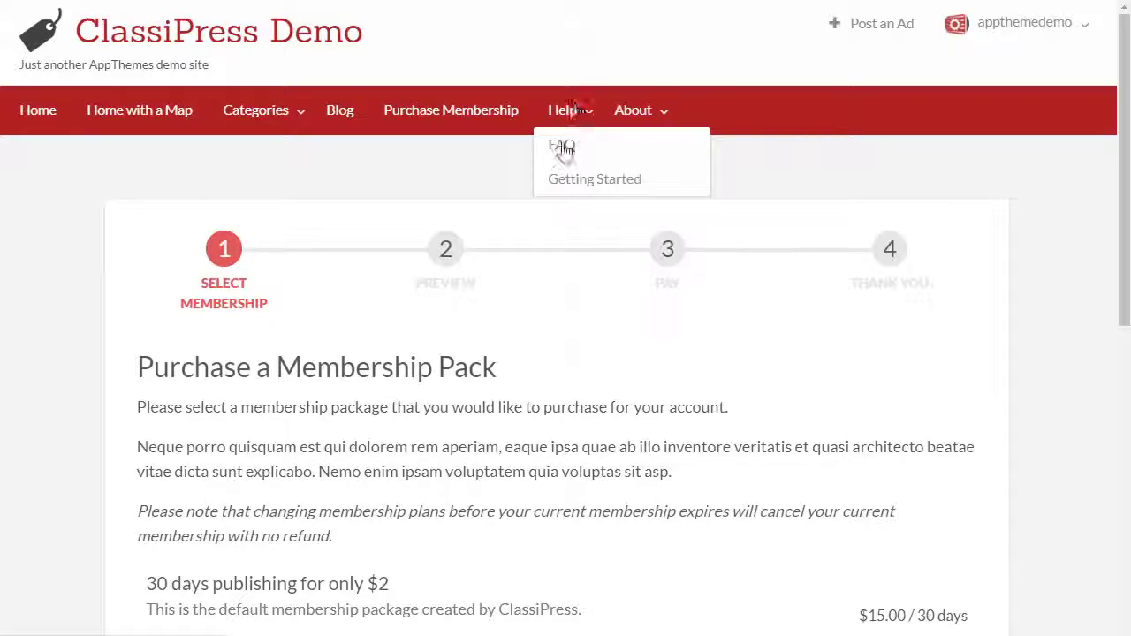
left_click(564, 149)
left_click_drag(1122, 152, 733, 116)
left_click(636, 117)
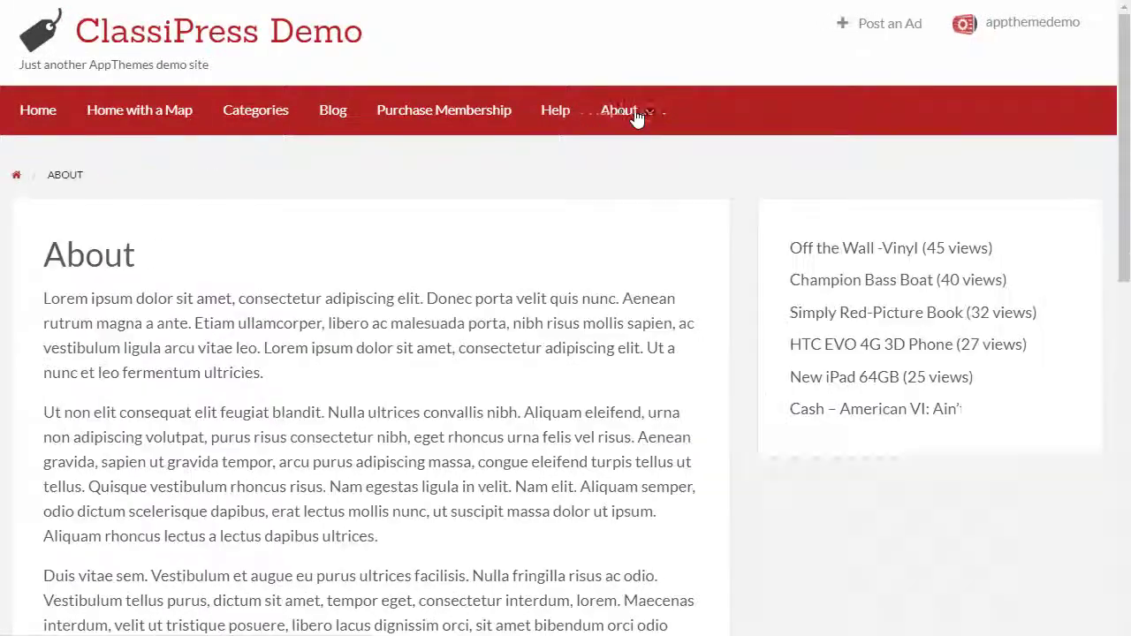
left_click_drag(1125, 99, 1098, 67)
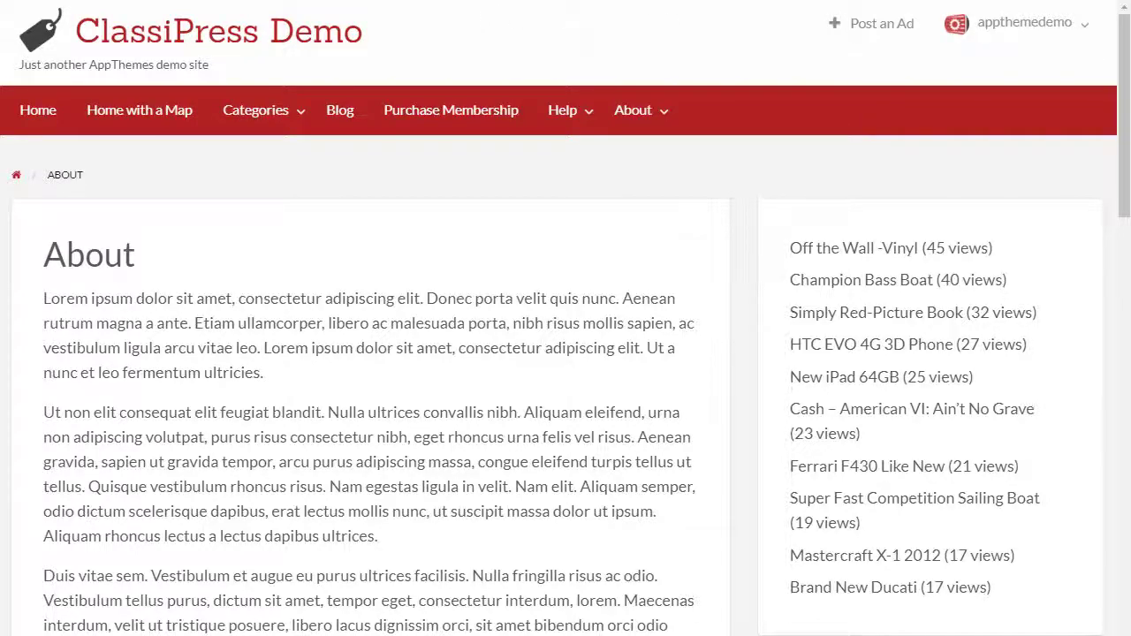
left_click(38, 115)
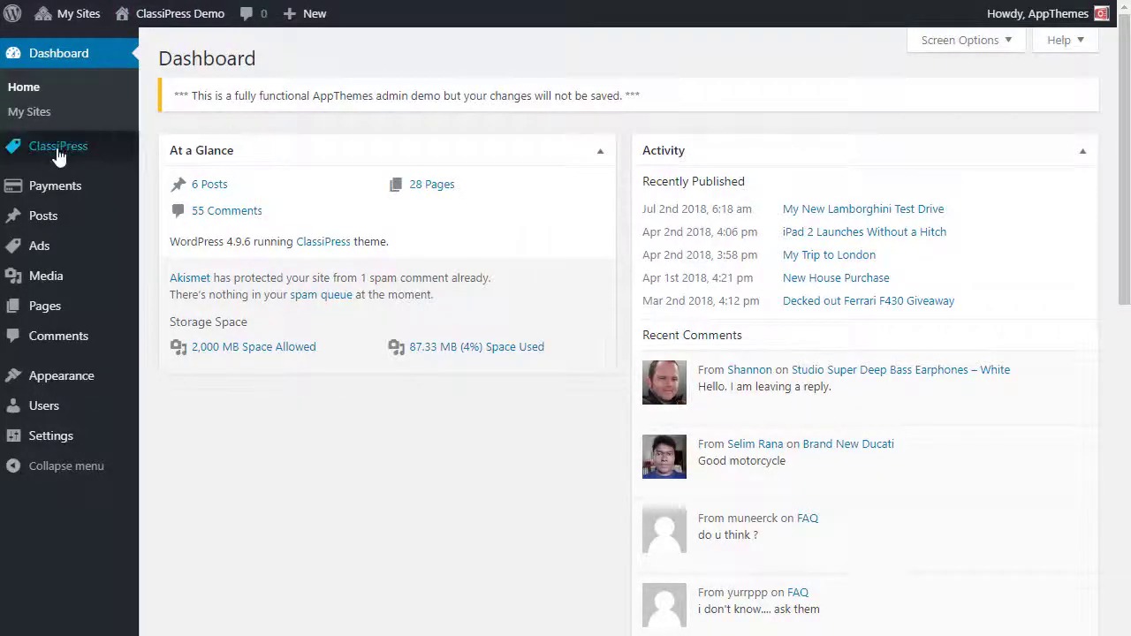
Open the ClassiPress dashboard in the WordPress admin and examine its overview, news and sales widgets
mouse_move(58, 146)
left_click(195, 150)
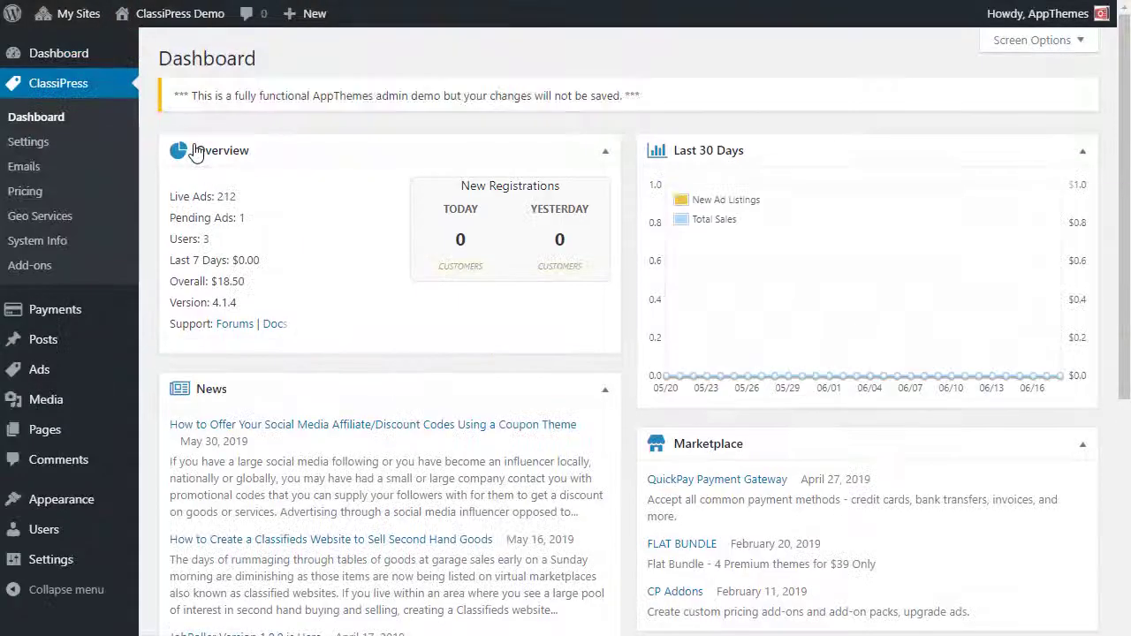
left_click_drag(1121, 152, 1117, 115)
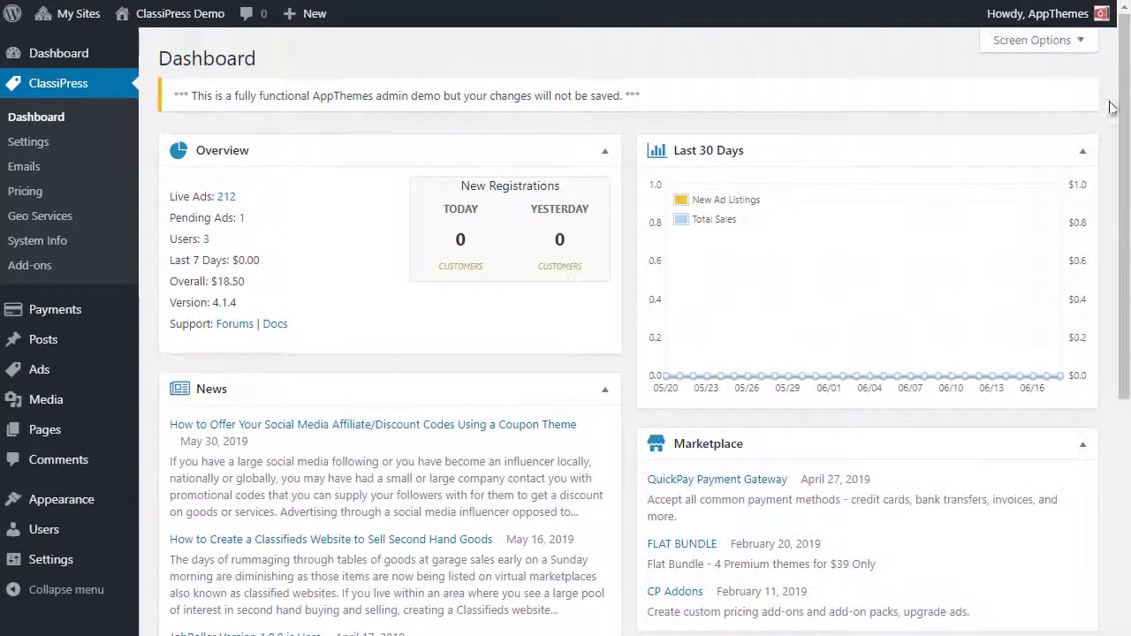
Review the General and Categories options in the ClassiPress settings
left_click(46, 153)
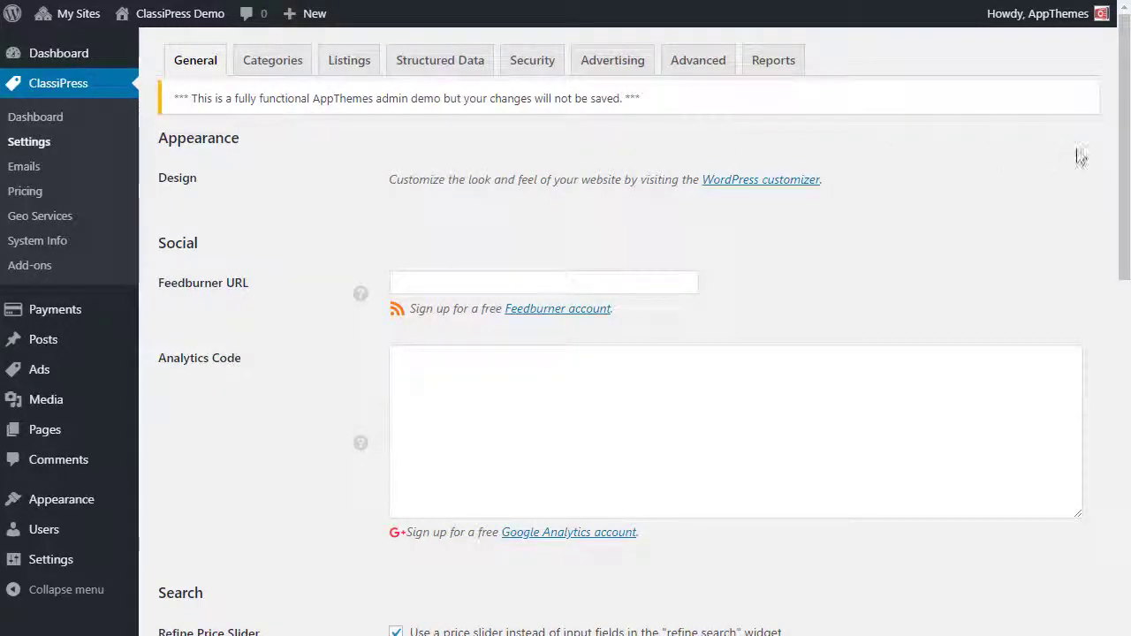
left_click_drag(1122, 177, 1093, 146)
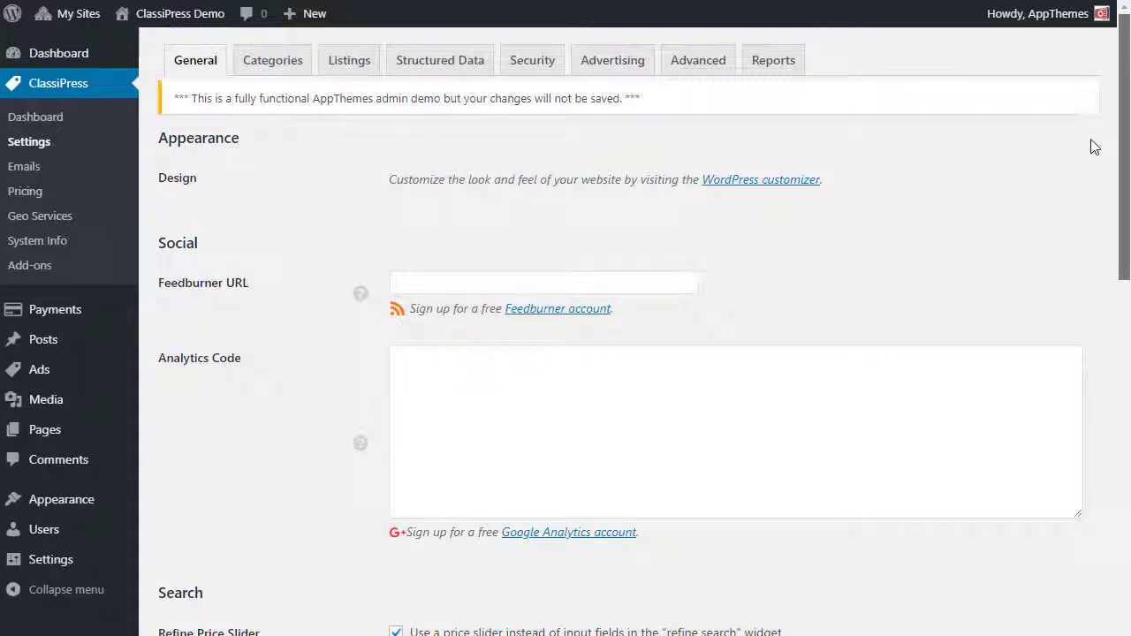
left_click(283, 58)
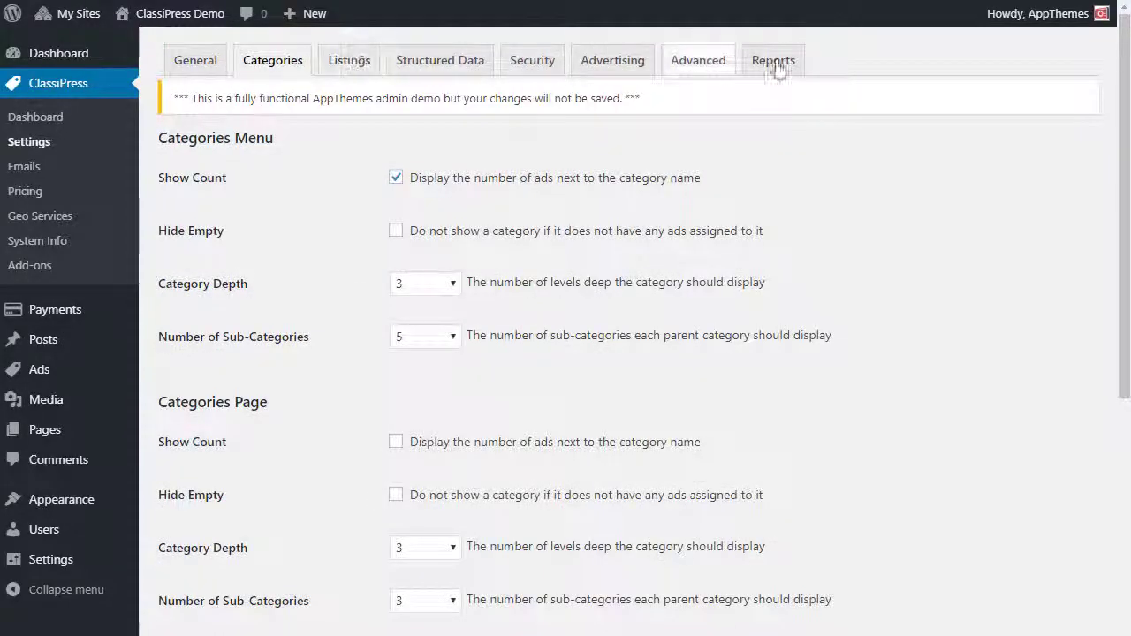
left_click_drag(1126, 90, 1110, 344)
scroll(1101, 295, "up", 5)
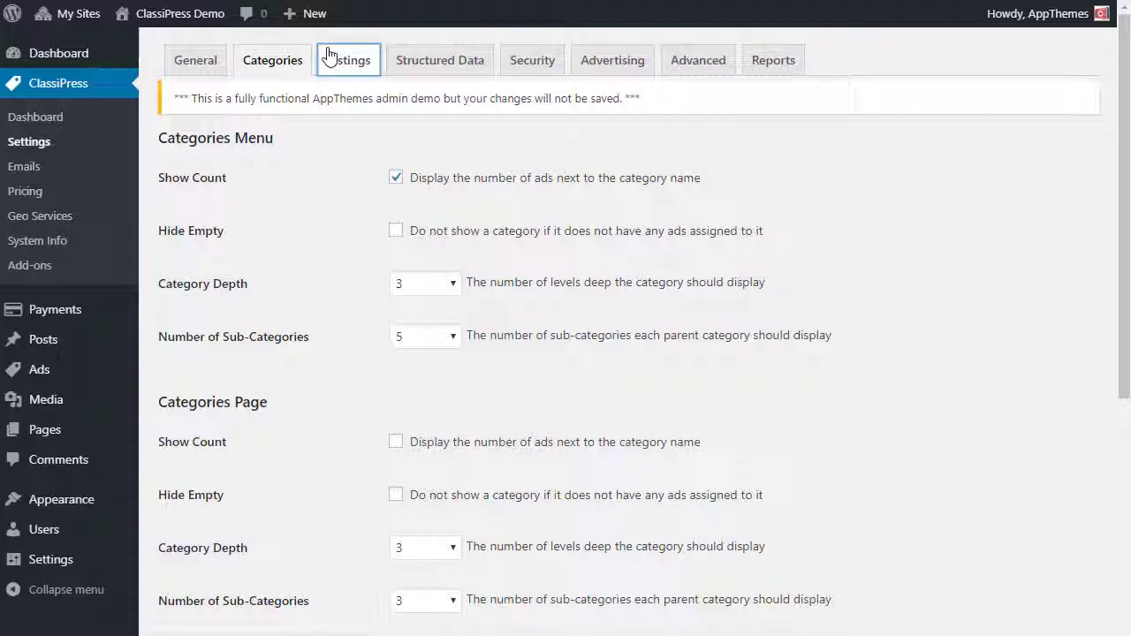
Review the Listings options and the Structured Data schema choices in the ClassiPress settings
left_click(329, 57)
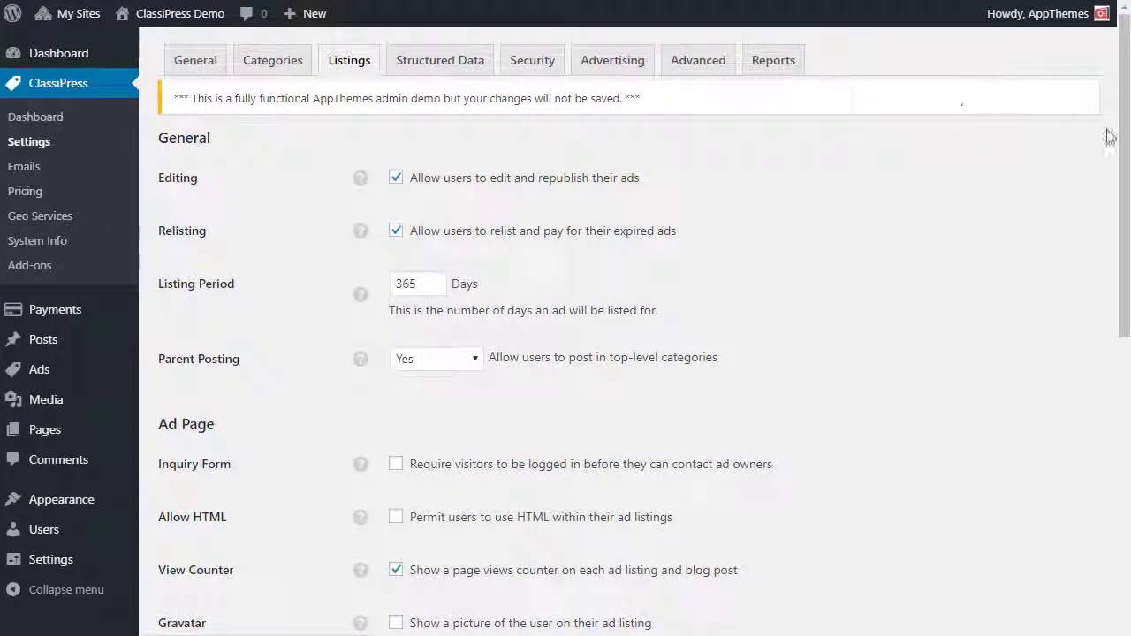
mouse_move(1122, 142)
left_mouse_down()
mouse_move(1123, 449)
mouse_move(1119, 159)
left_mouse_up()
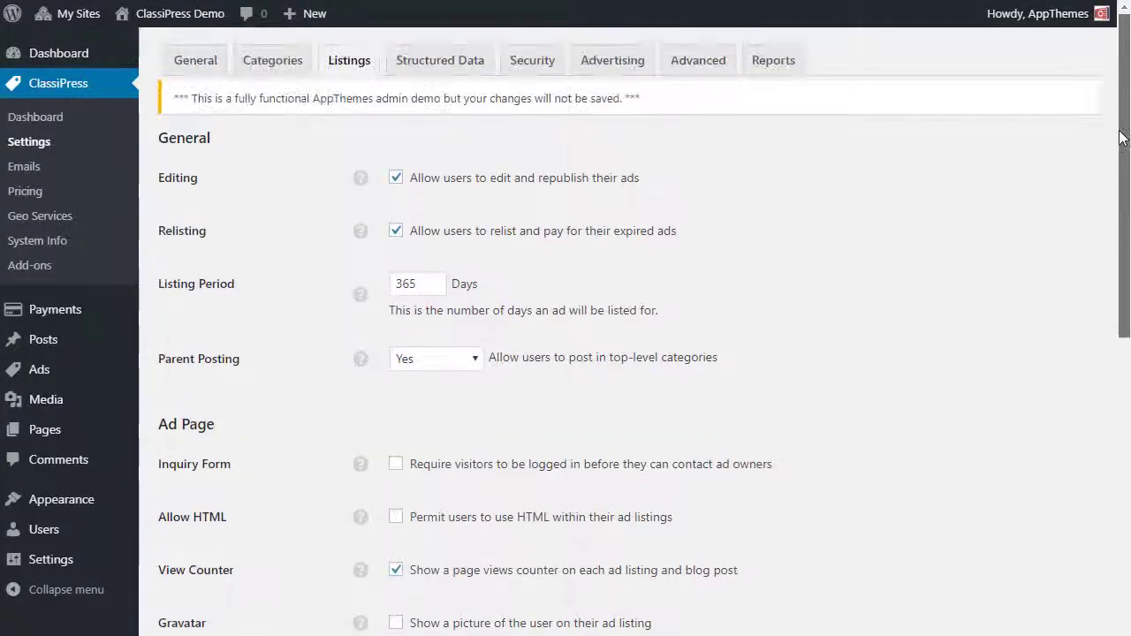
left_click(461, 70)
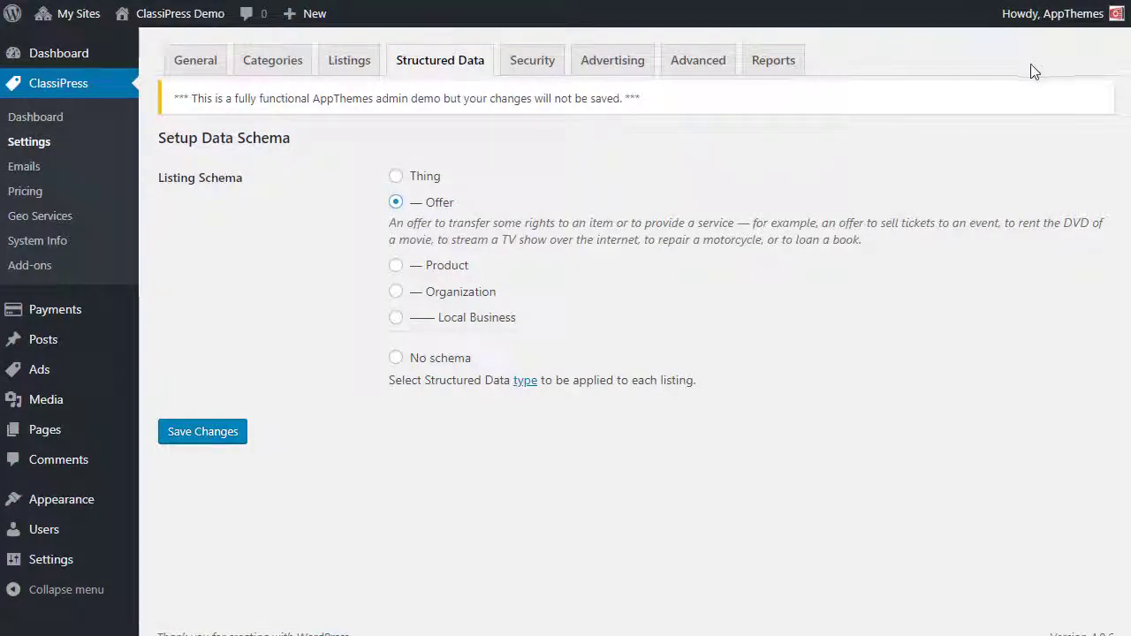
Review the Security and Advertising options in the ClassiPress settings
left_click(547, 64)
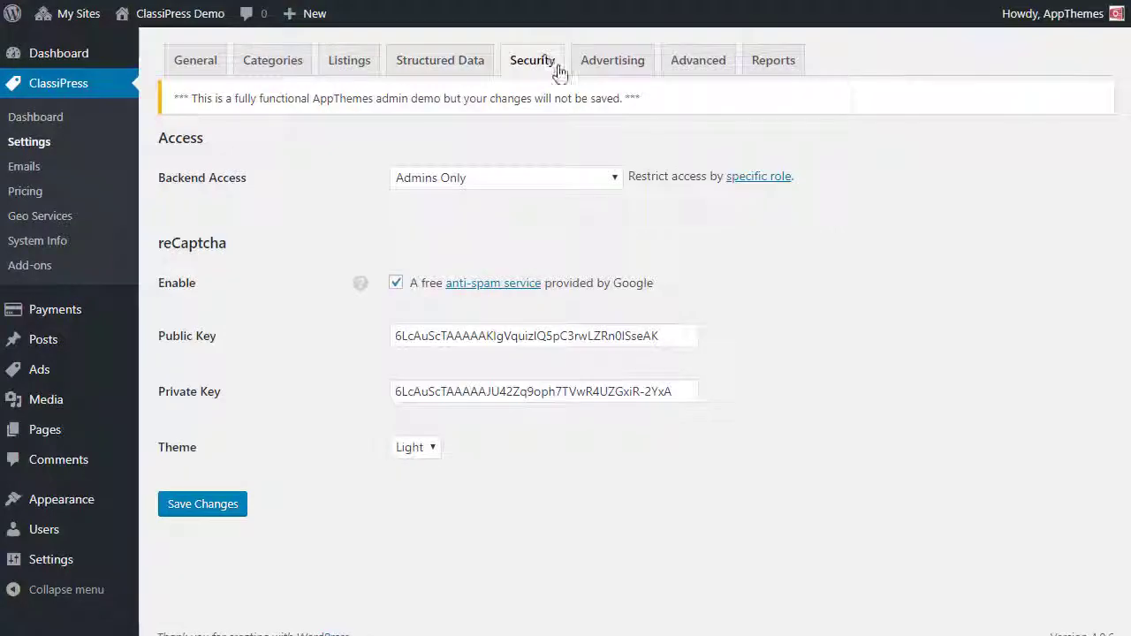
left_click(627, 61)
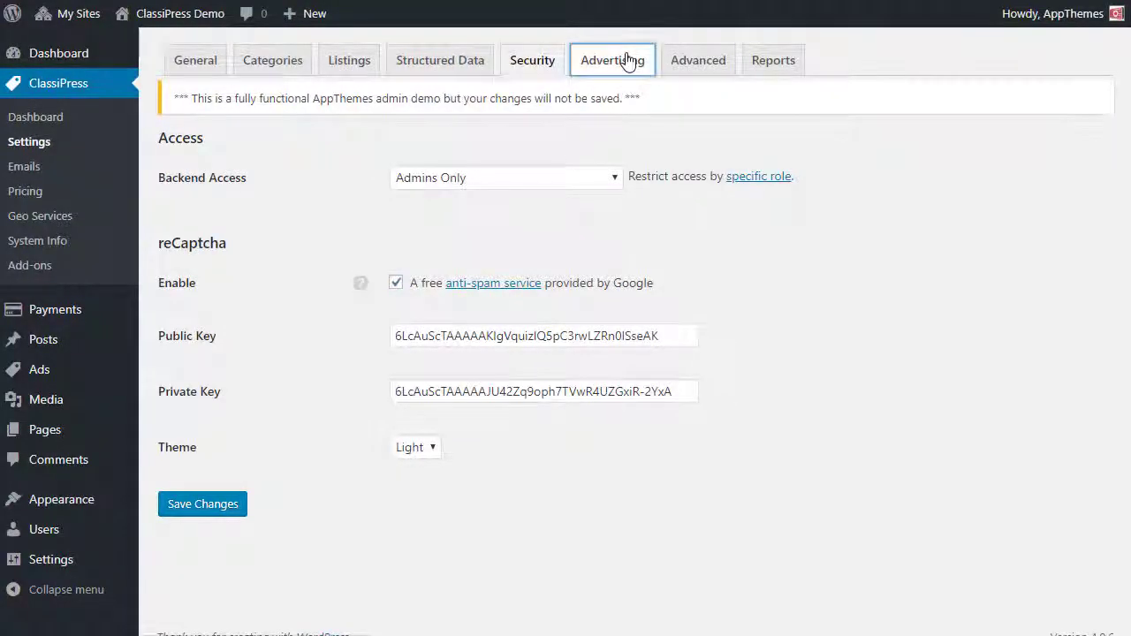
left_click_drag(1127, 131, 1107, 119)
Review the Advanced and Reports options in the ClassiPress settings
left_click(718, 62)
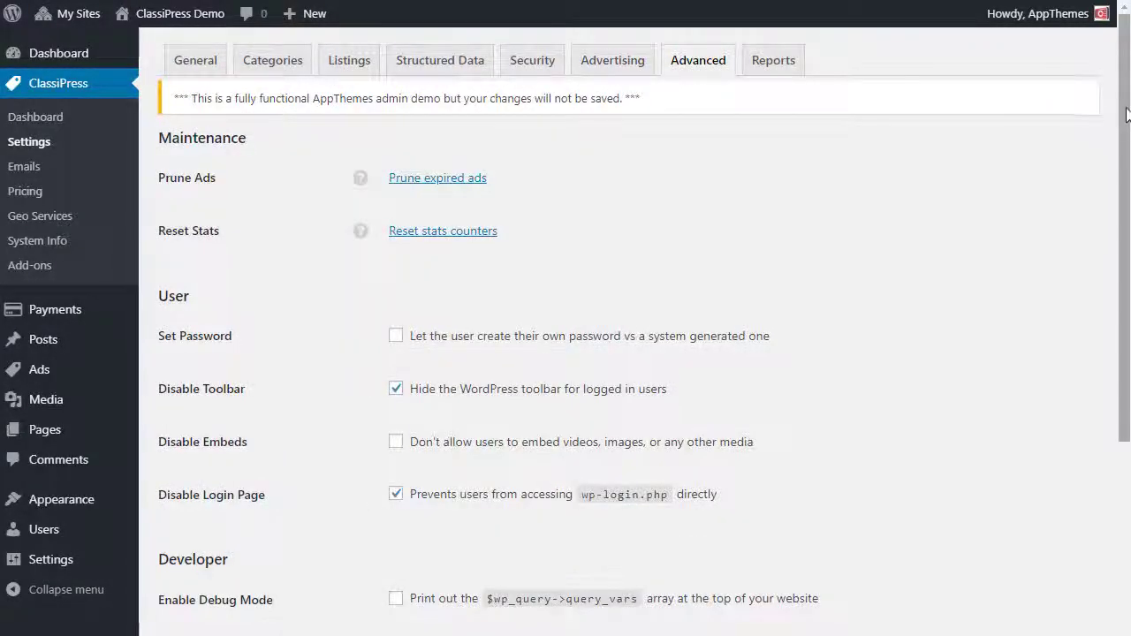
left_click_drag(1124, 123, 1109, 146)
left_click(784, 64)
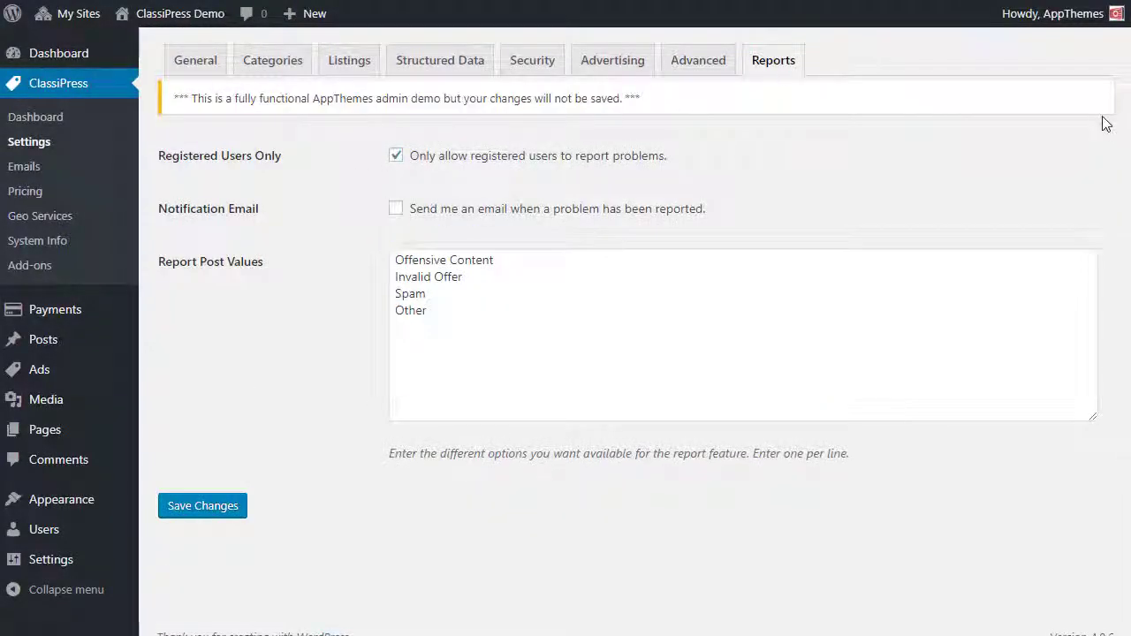
Examine the ClassiPress email settings, covering the General notifications and the New User email template
left_click(21, 171)
left_click_drag(1118, 190, 1125, 295)
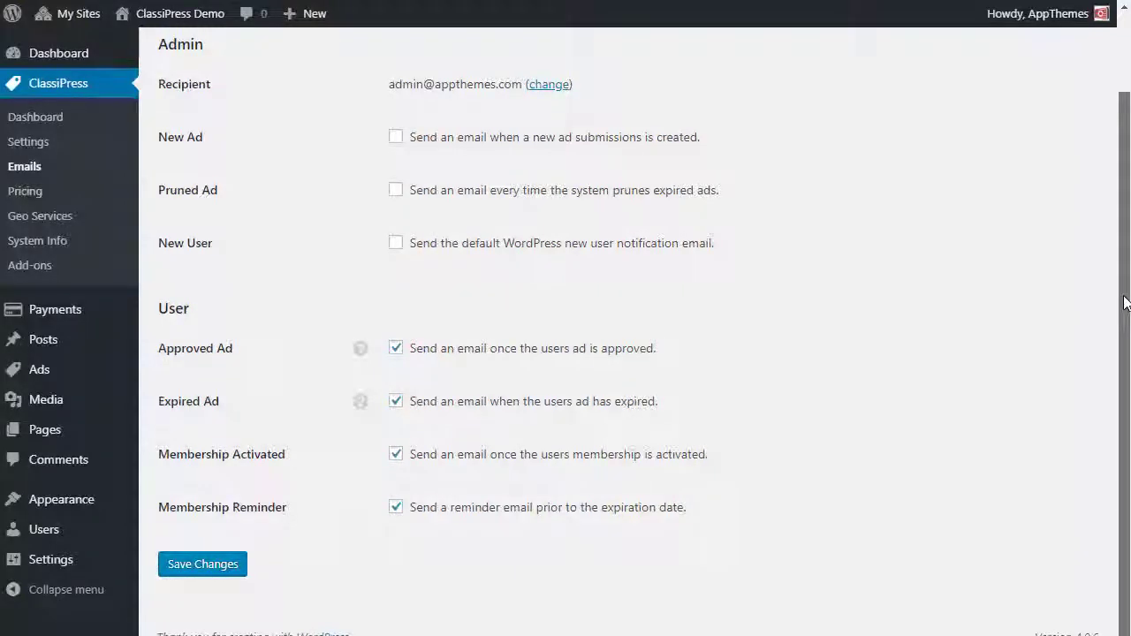
left_click_drag(1124, 302, 1115, 177)
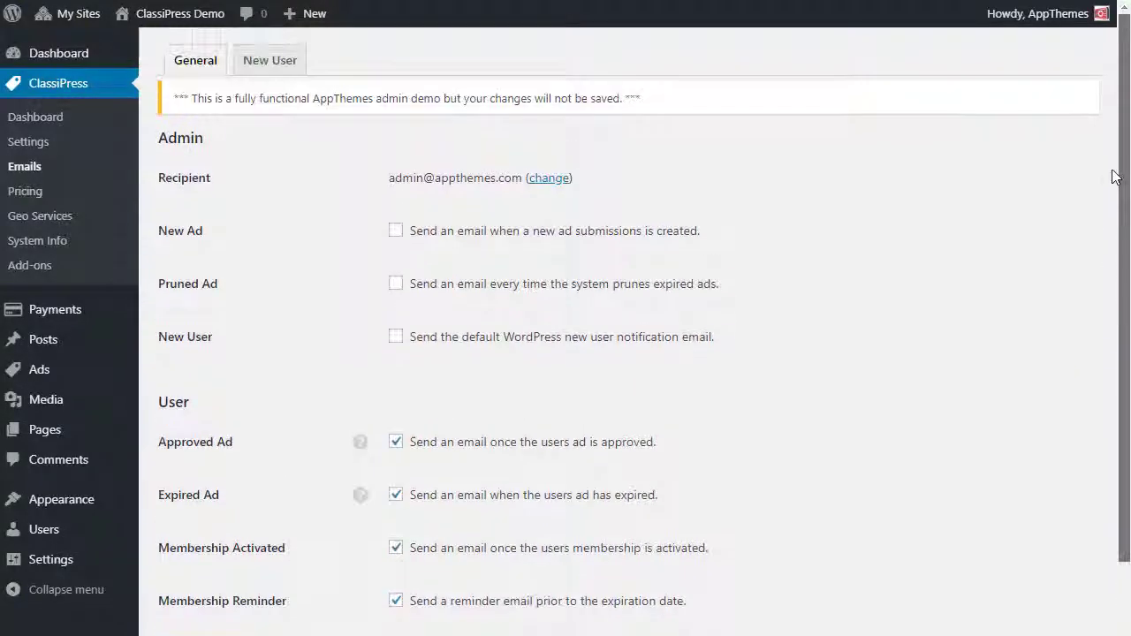
left_click(277, 64)
left_click_drag(1124, 119, 1094, 120)
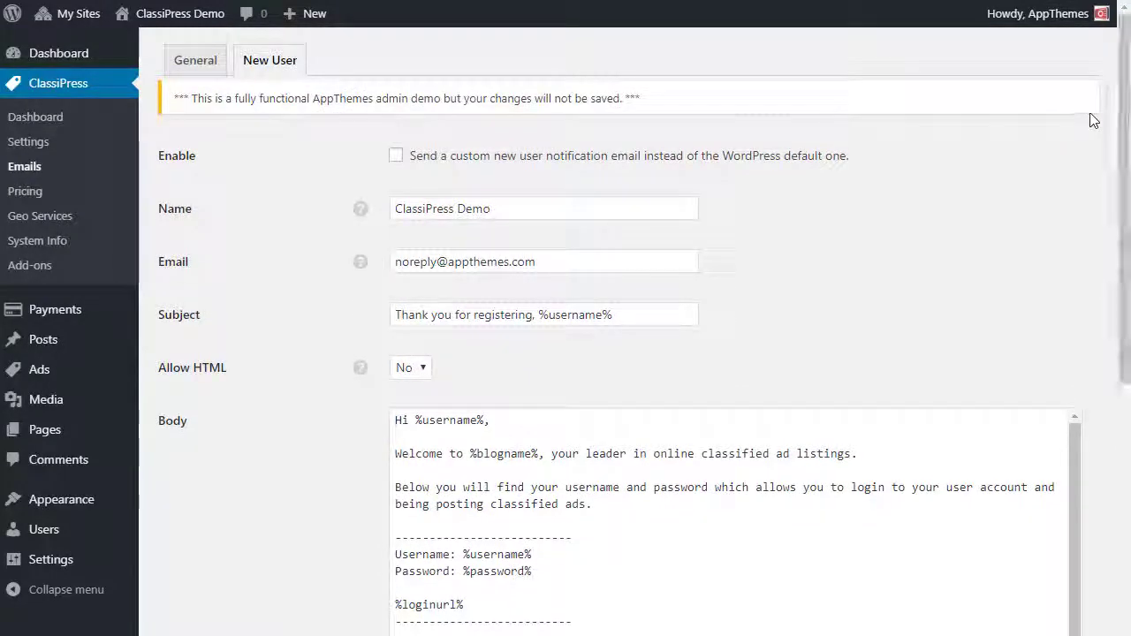
Examine the General and Memberships options in the ClassiPress pricing settings
left_click(36, 194)
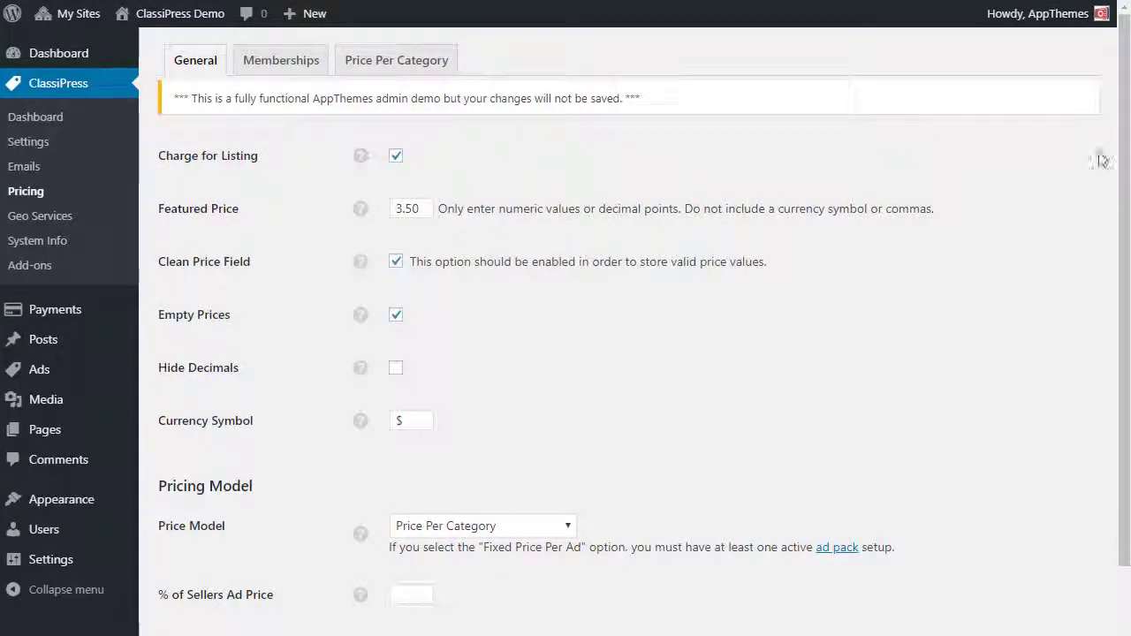
left_click_drag(1117, 183, 1102, 161)
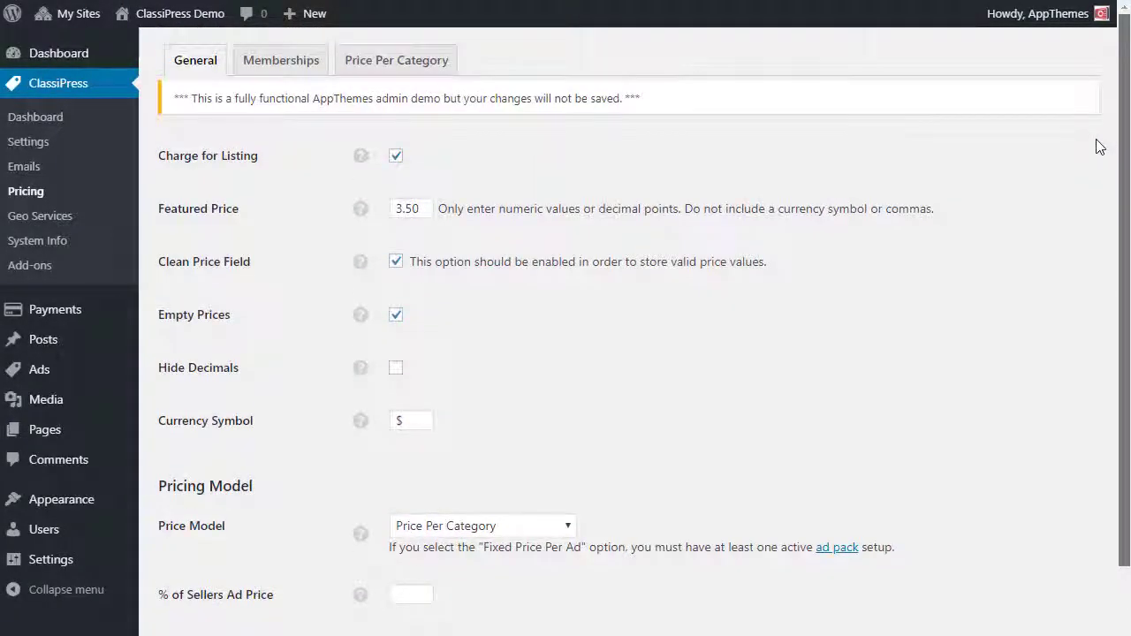
left_click(279, 68)
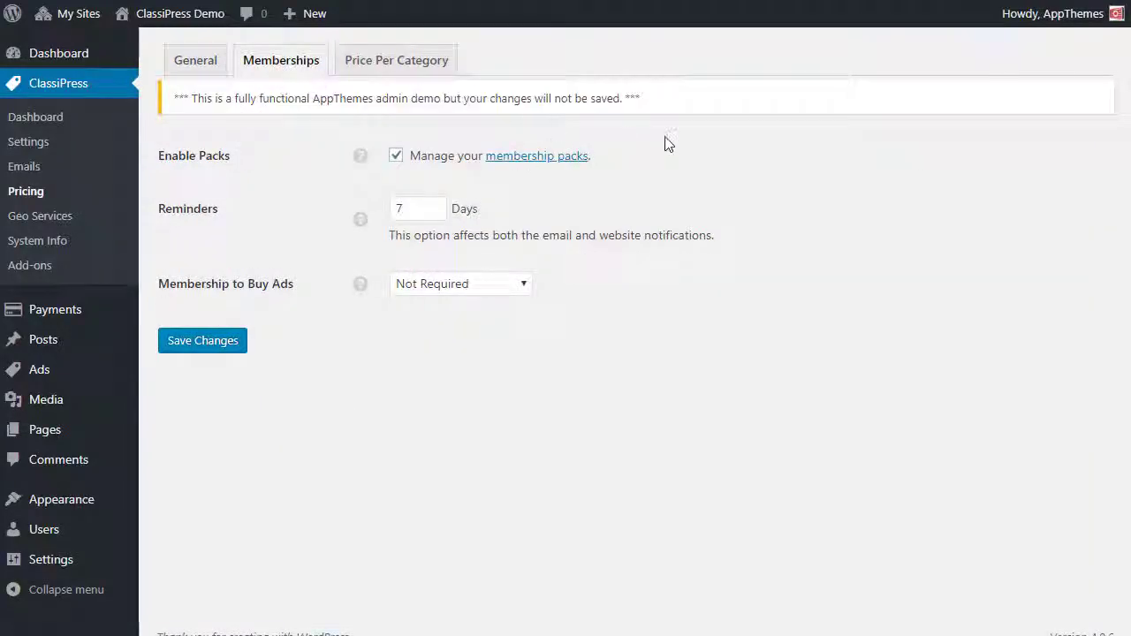
Examine the full Price Per Category list in the pricing settings, from Auto down to Xbox
left_click(422, 59)
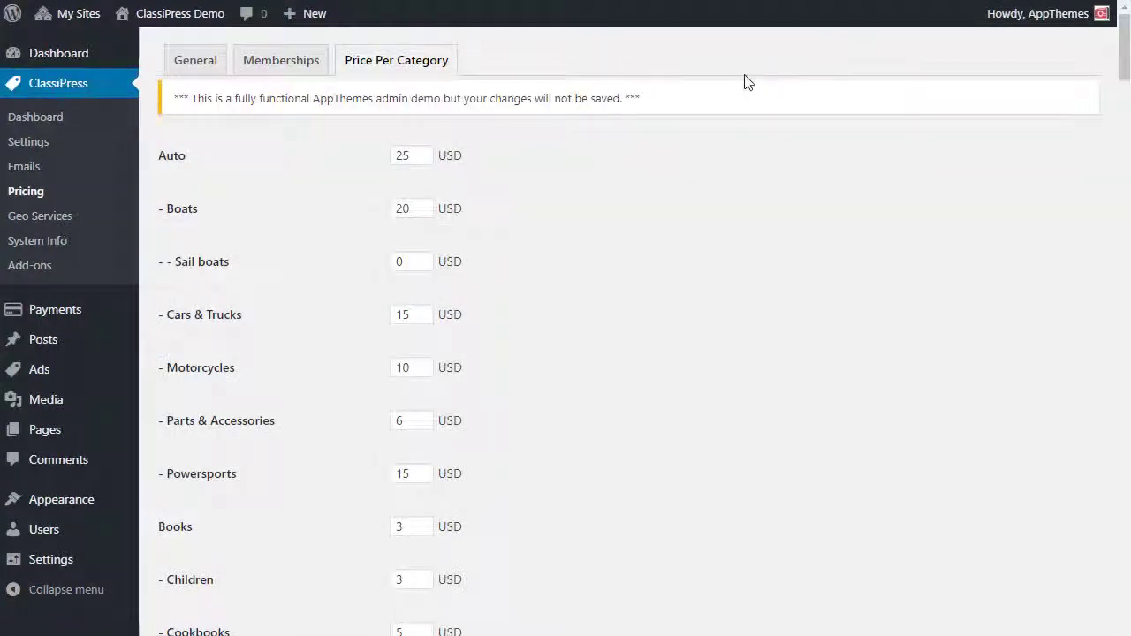
left_click_drag(1119, 59, 1096, 295)
left_click_drag(1084, 386, 1087, 576)
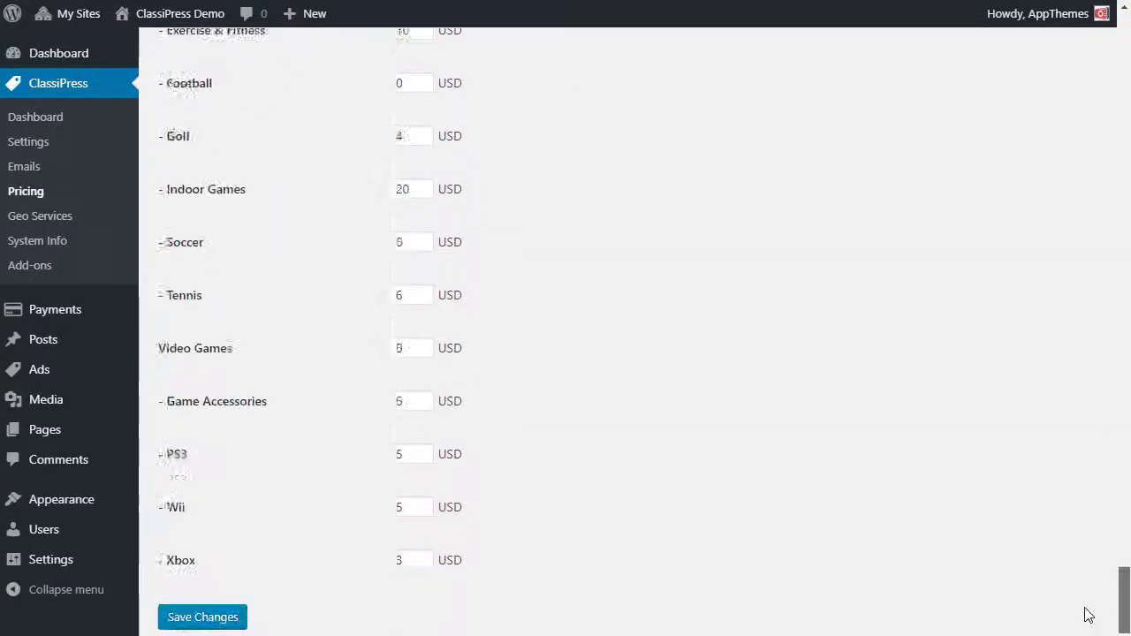
left_click_drag(1086, 629, 1030, 35)
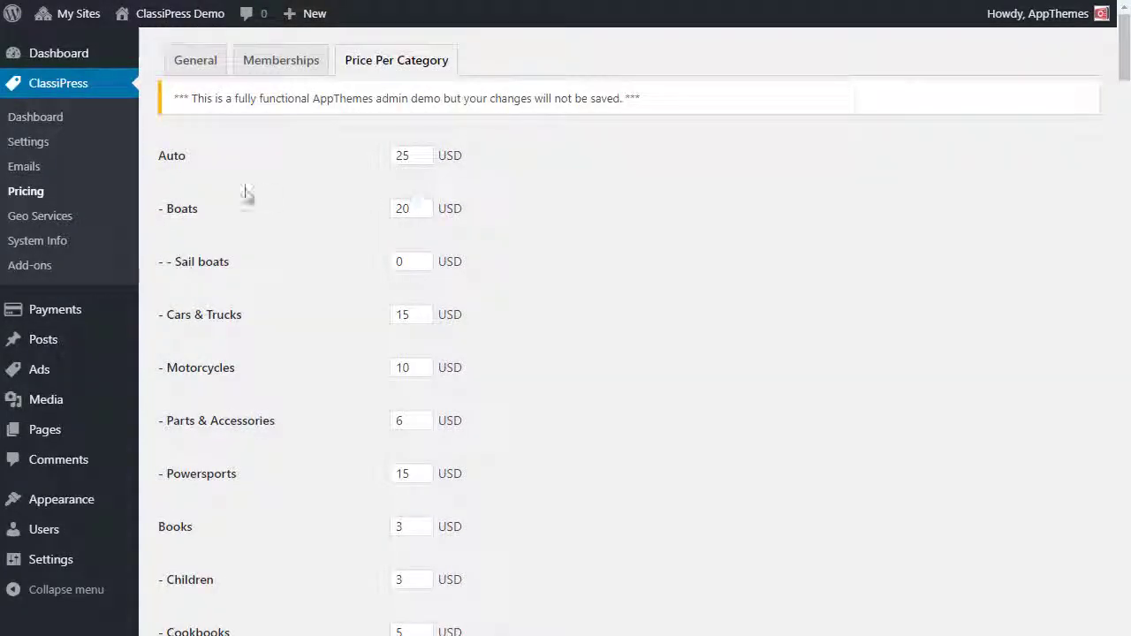
Examine the General and Geocoder - Google options in the Geo Services settings
left_click(62, 221)
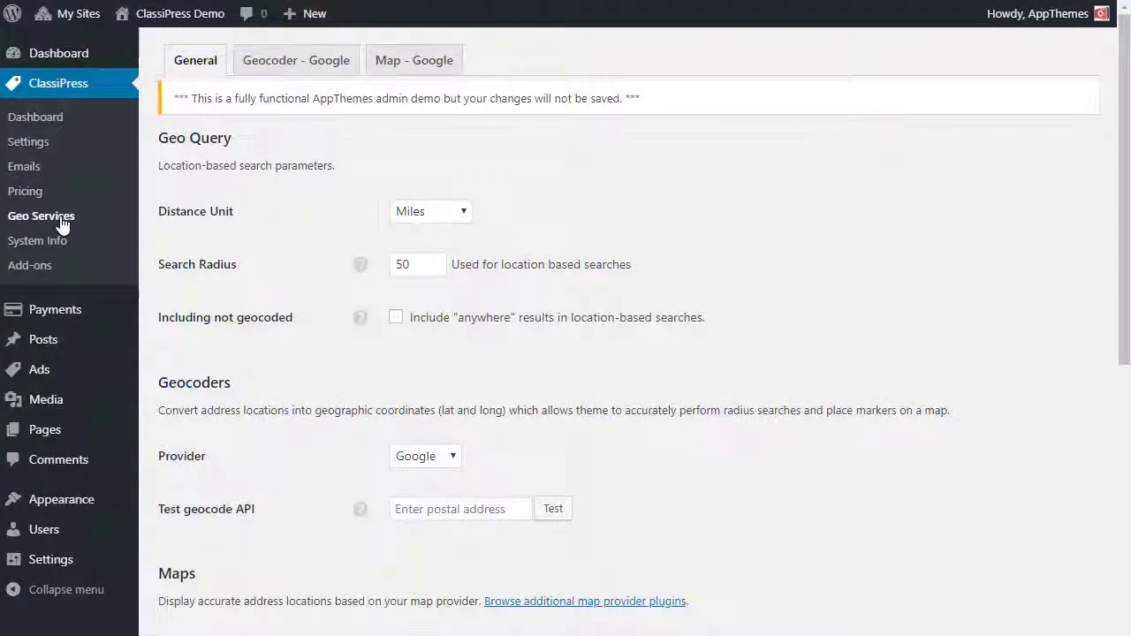
left_click_drag(1118, 237, 1097, 331)
scroll(1096, 330, "up", 2)
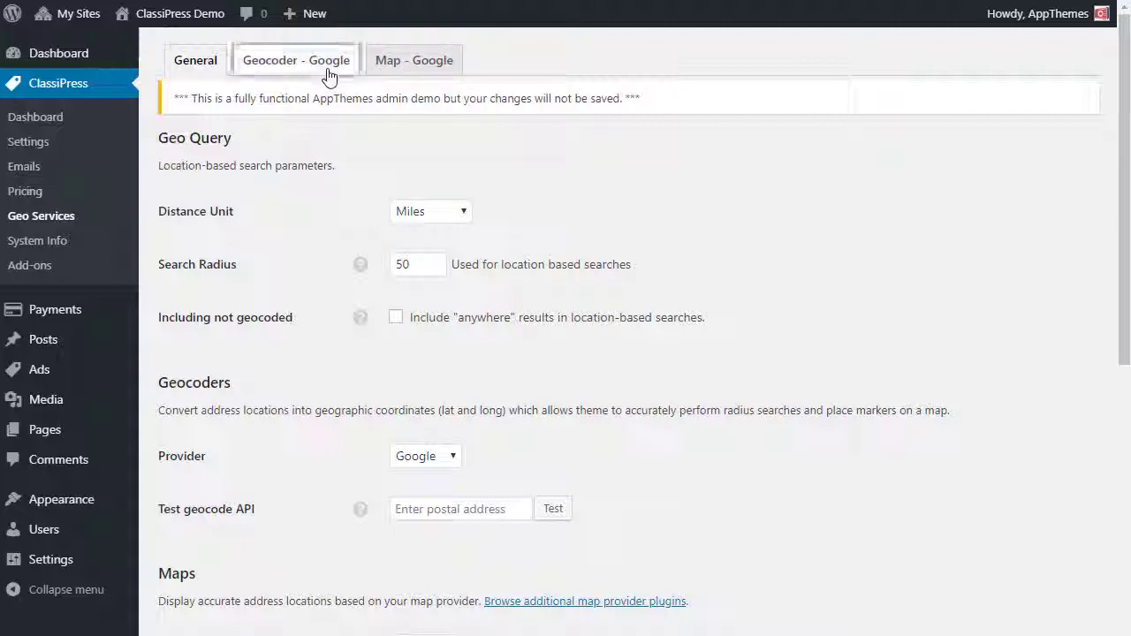
left_click(330, 78)
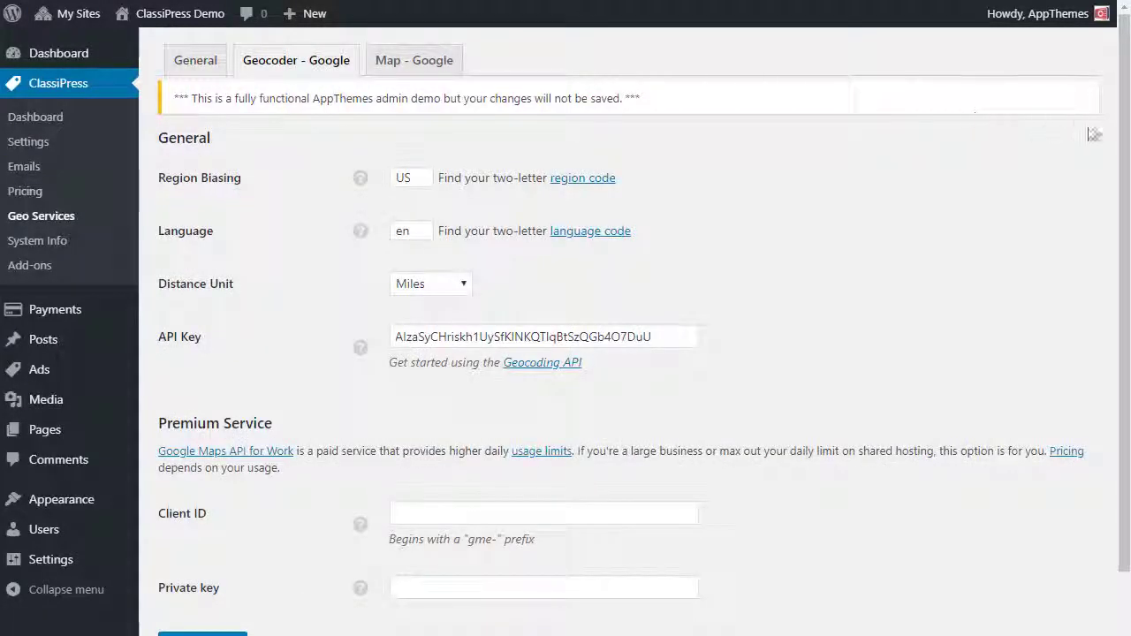
left_click_drag(1120, 144, 1122, 218)
scroll(1121, 221, "up", 2)
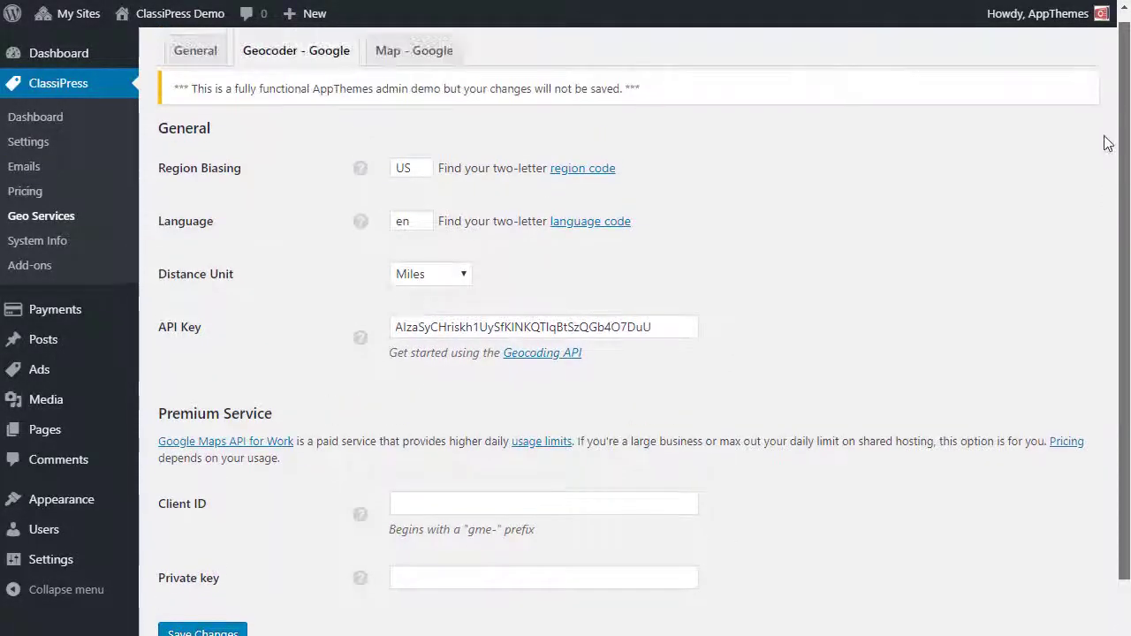
Examine the Map - Google options in the Geo Services settings and the list of all ads
left_click(412, 68)
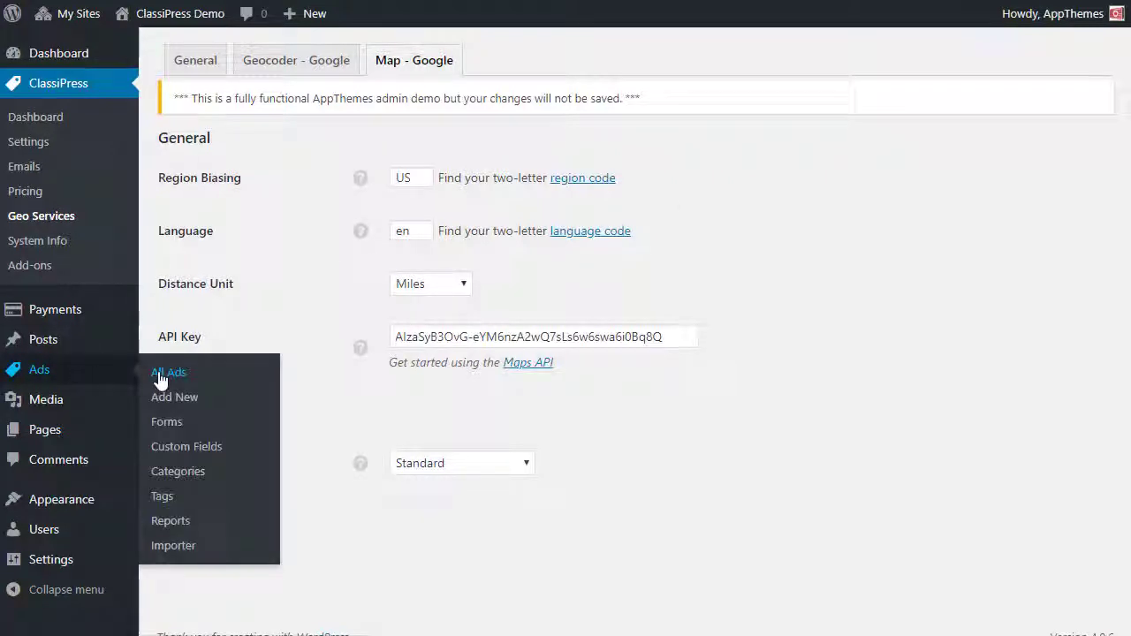
left_click(160, 374)
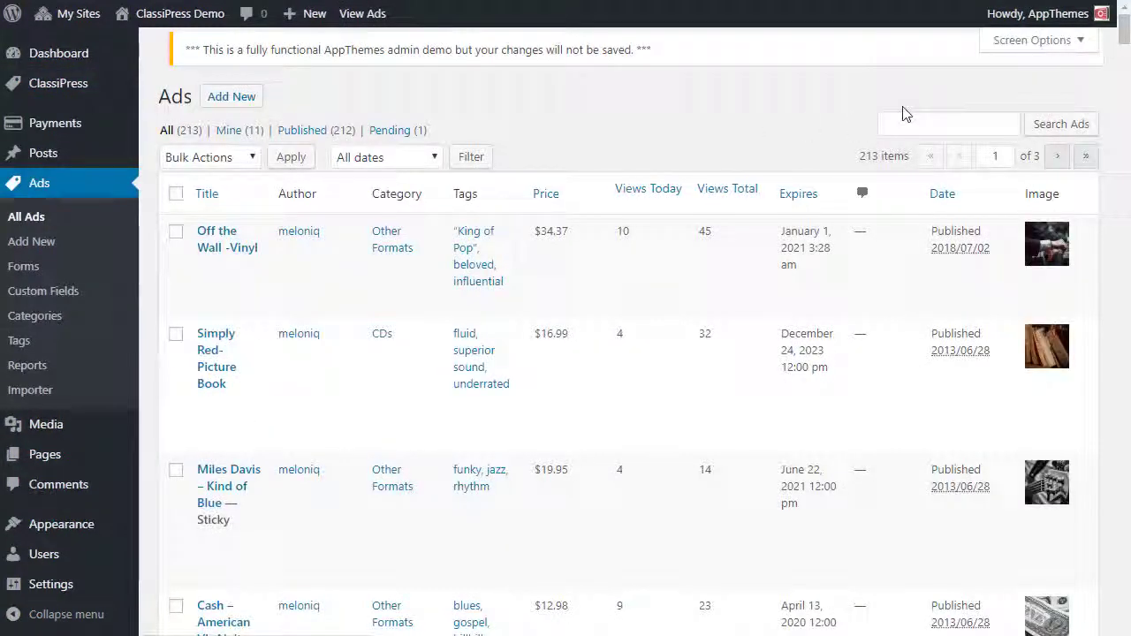
left_click_drag(1125, 40, 1088, 42)
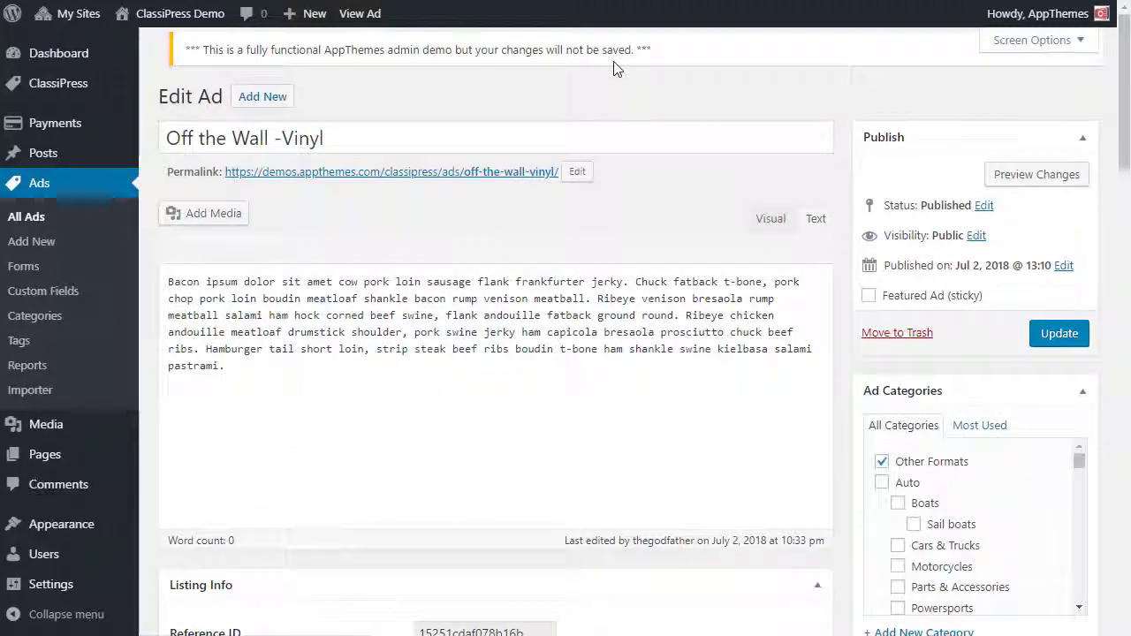
Examine the Off the Wall -Vinyl ad, both its full edit form and its public listing page
left_click_drag(1126, 80, 1102, 68)
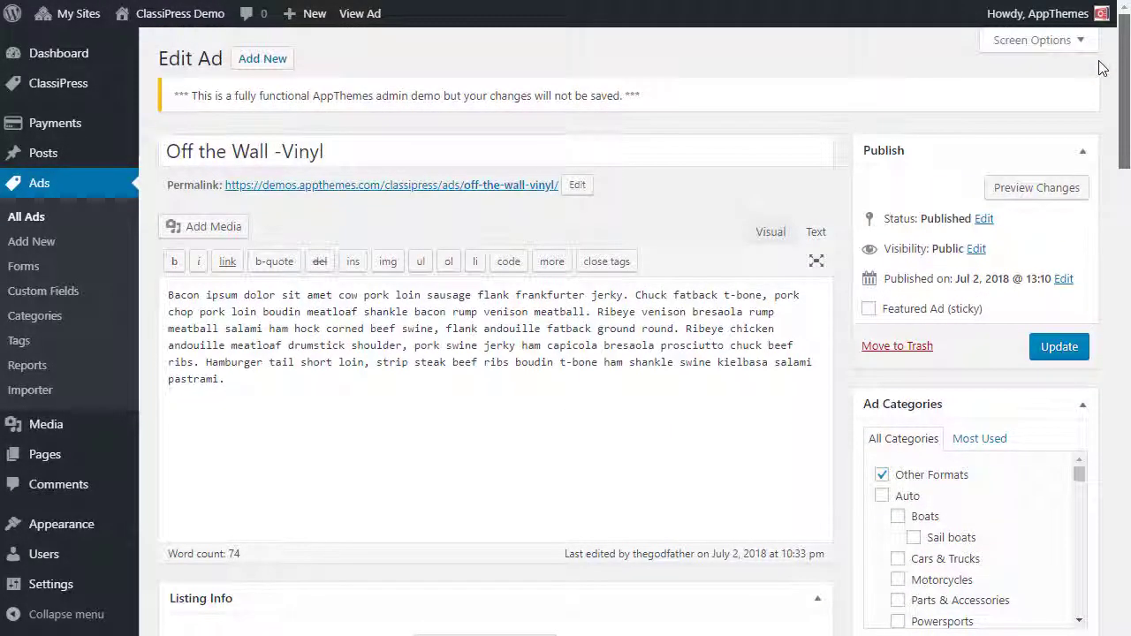
left_click(548, 188)
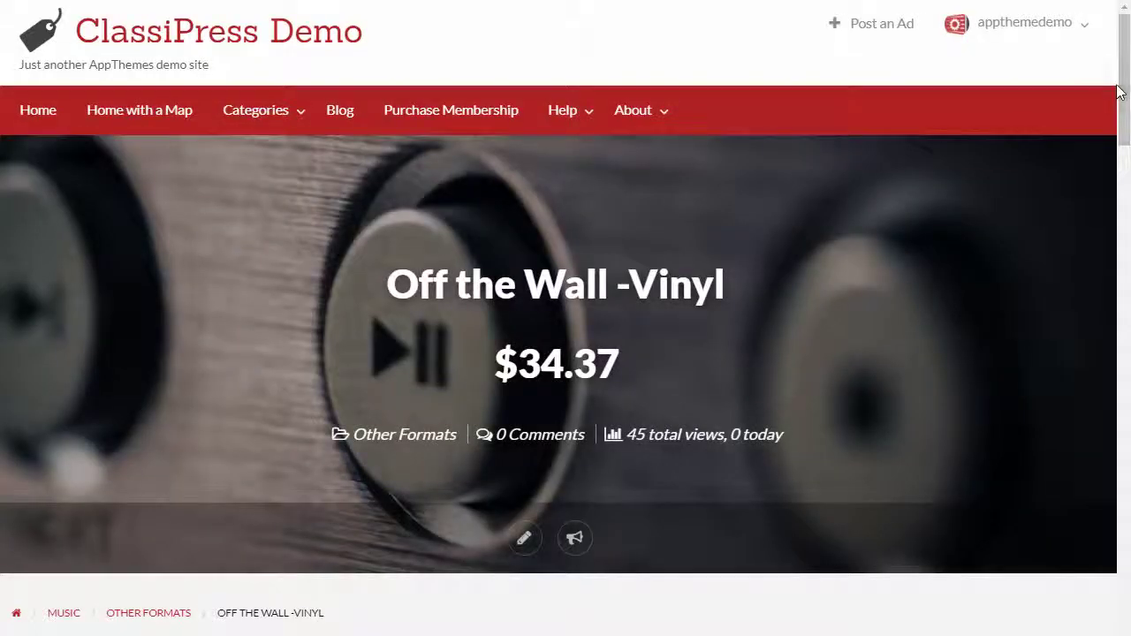
left_click_drag(1120, 92, 1081, 76)
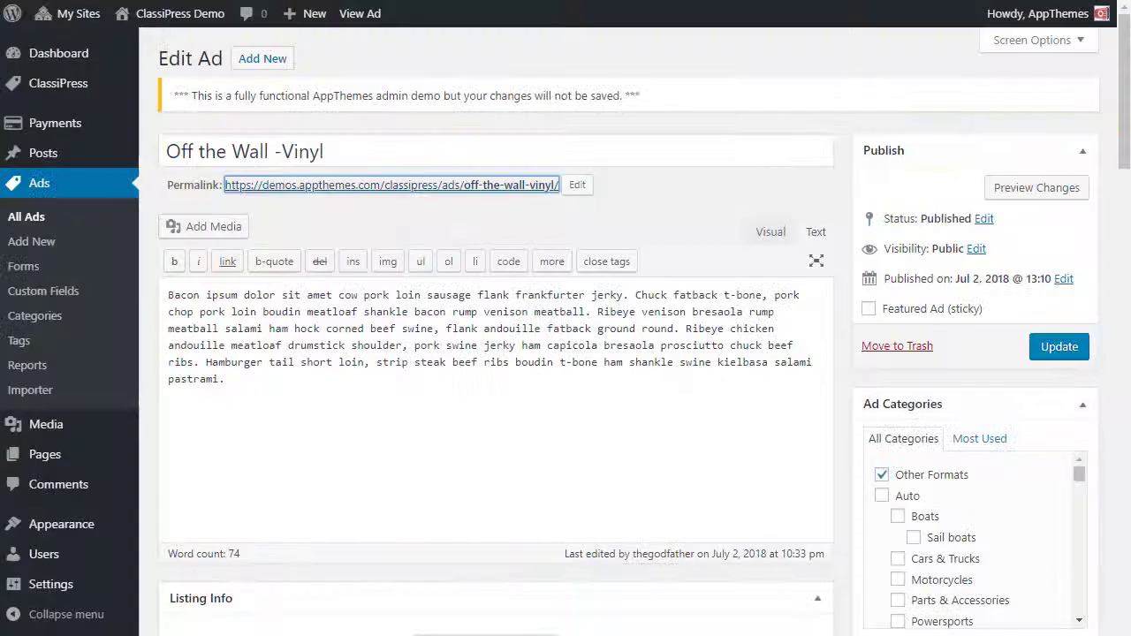
Examine the blank form for creating a new ad, down through its listing fields
left_click(42, 244)
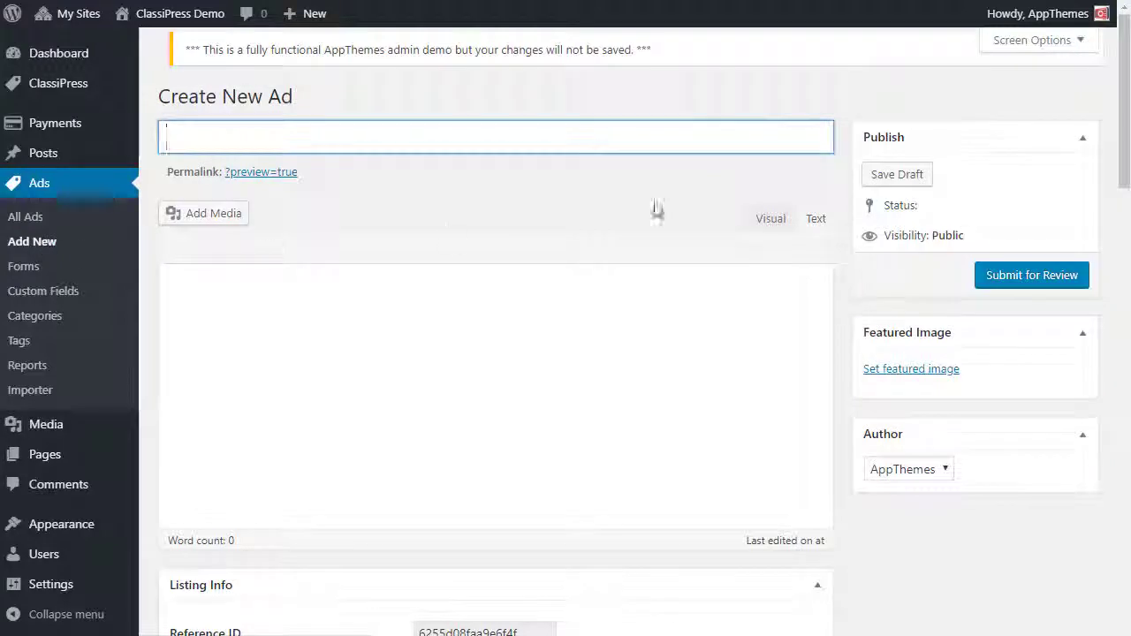
left_click_drag(1124, 142, 1105, 75)
Examine the ad form layouts, including the properties of Advanced Search and Auto Custom Form
left_click(26, 268)
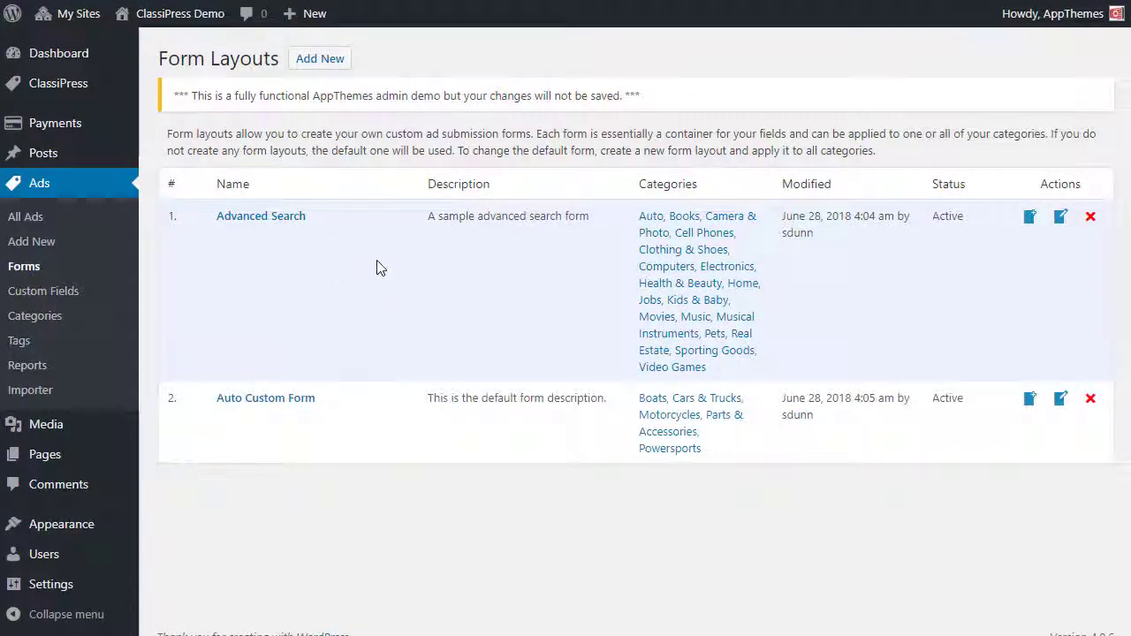
left_click(296, 217)
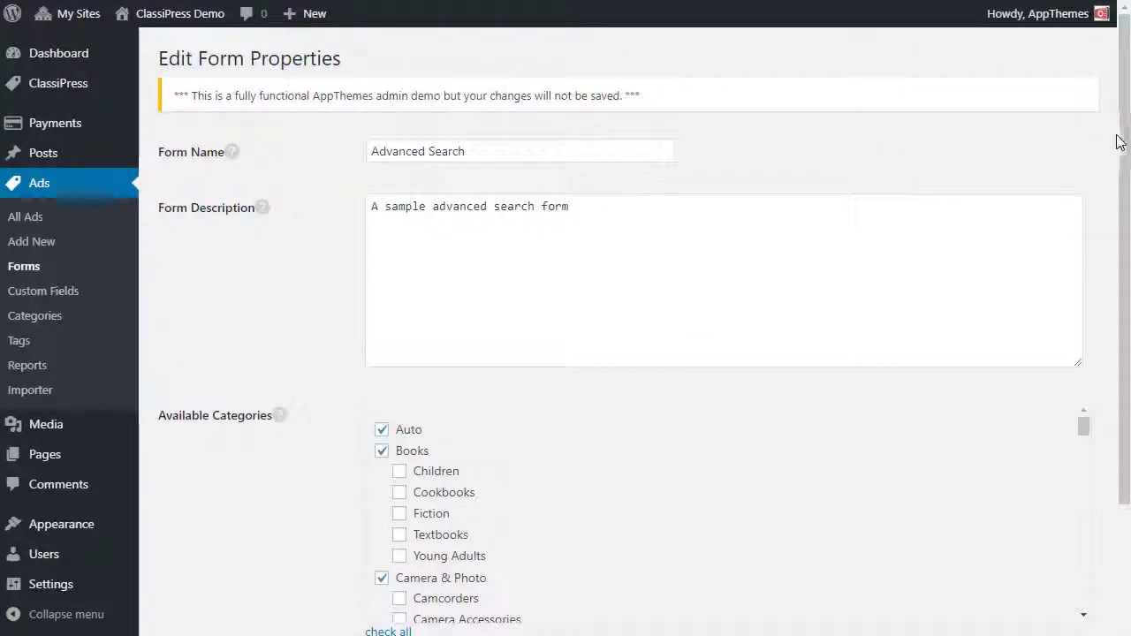
mouse_move(1122, 144)
left_mouse_down()
mouse_move(1122, 276)
mouse_move(1120, 131)
left_mouse_up()
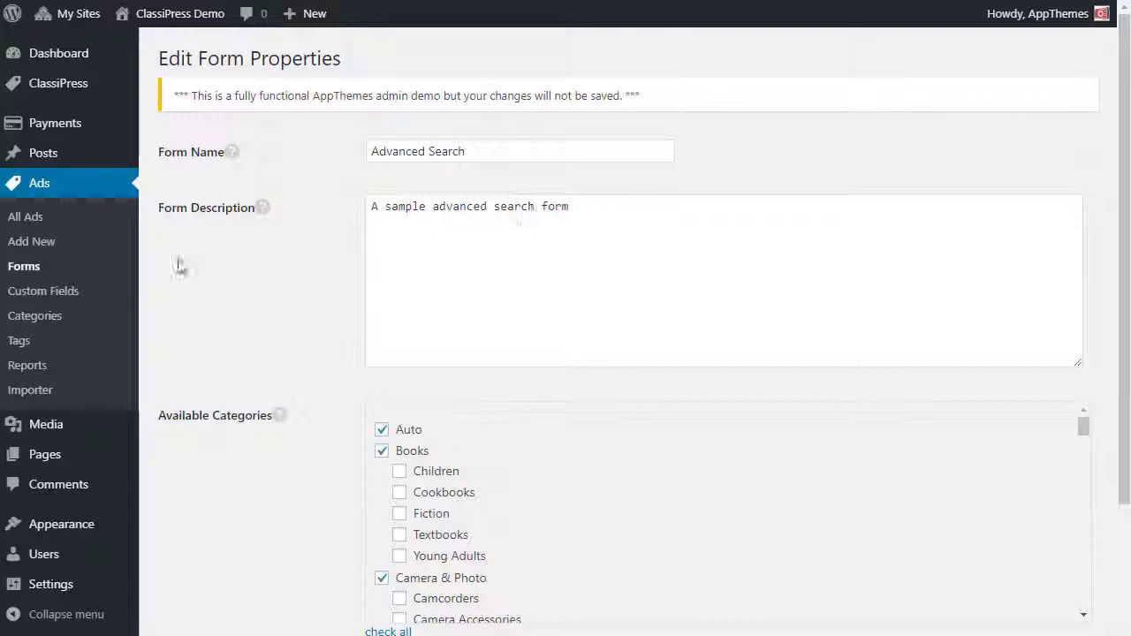
left_click(26, 267)
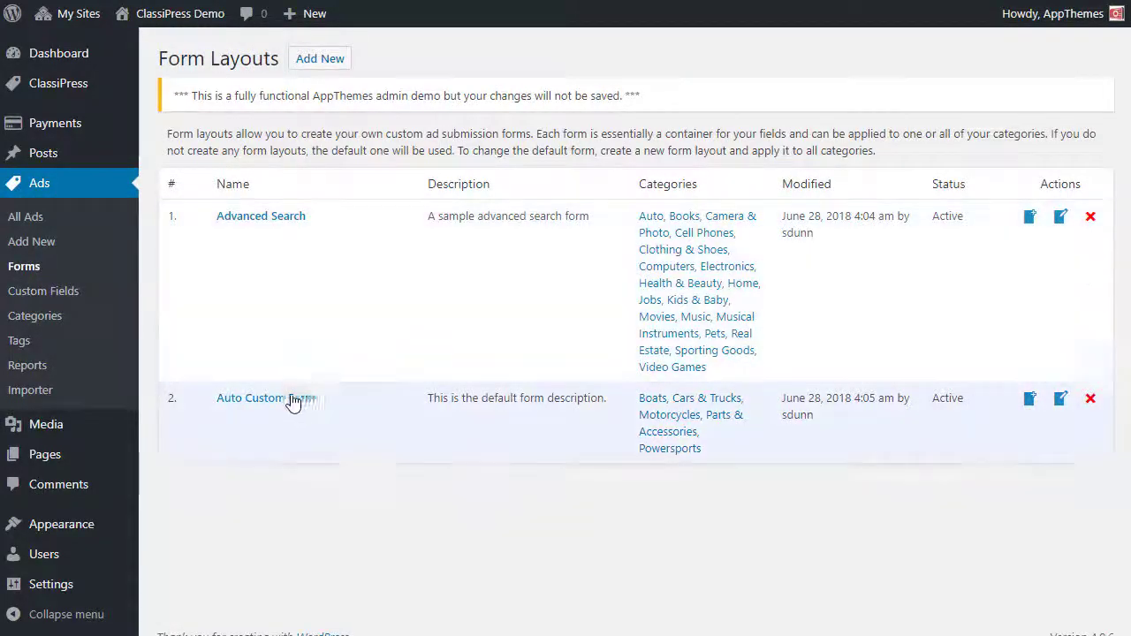
left_click(292, 400)
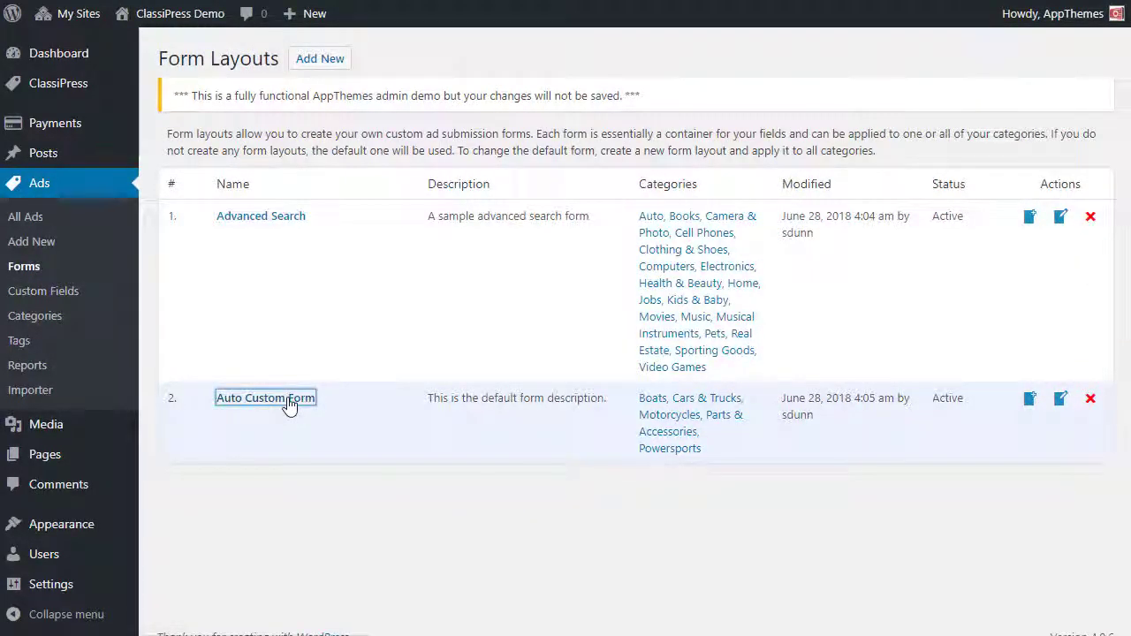
mouse_move(1123, 257)
left_mouse_down()
mouse_move(1119, 434)
mouse_move(1127, 243)
left_mouse_up()
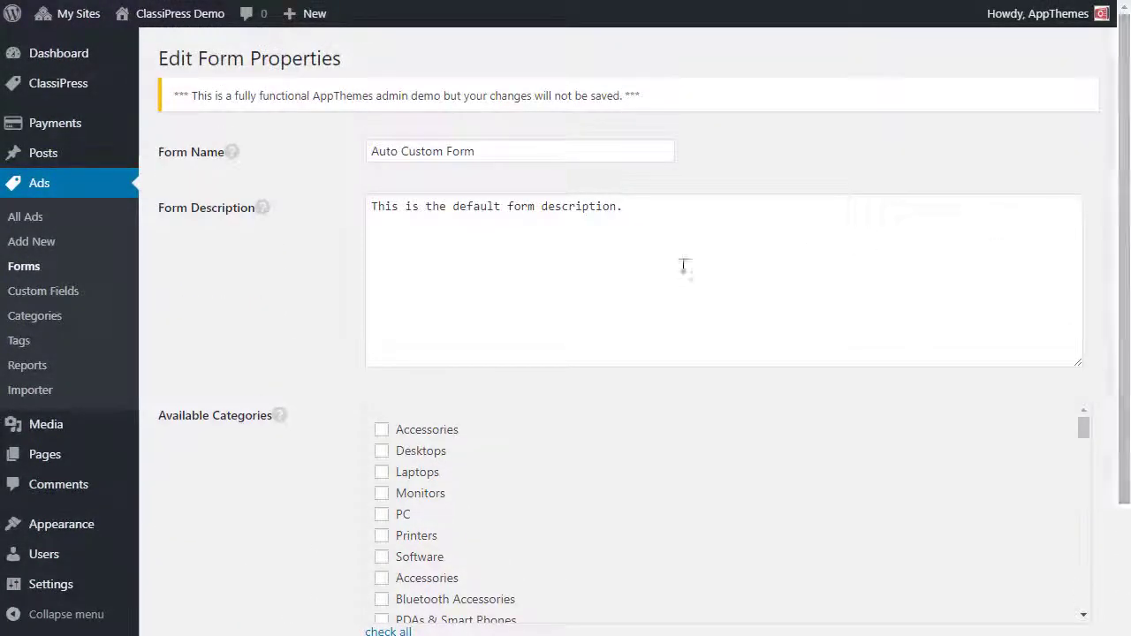
Examine the full list of ad custom fields, along with the ad categories and ad tags
left_click(48, 297)
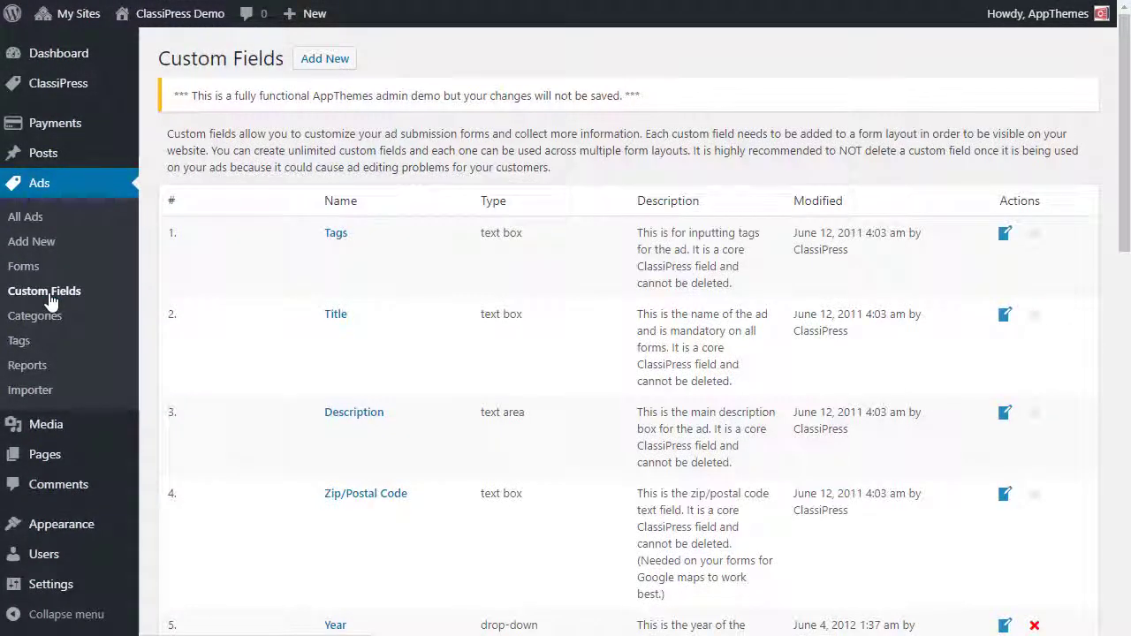
left_click_drag(1121, 168, 1093, 146)
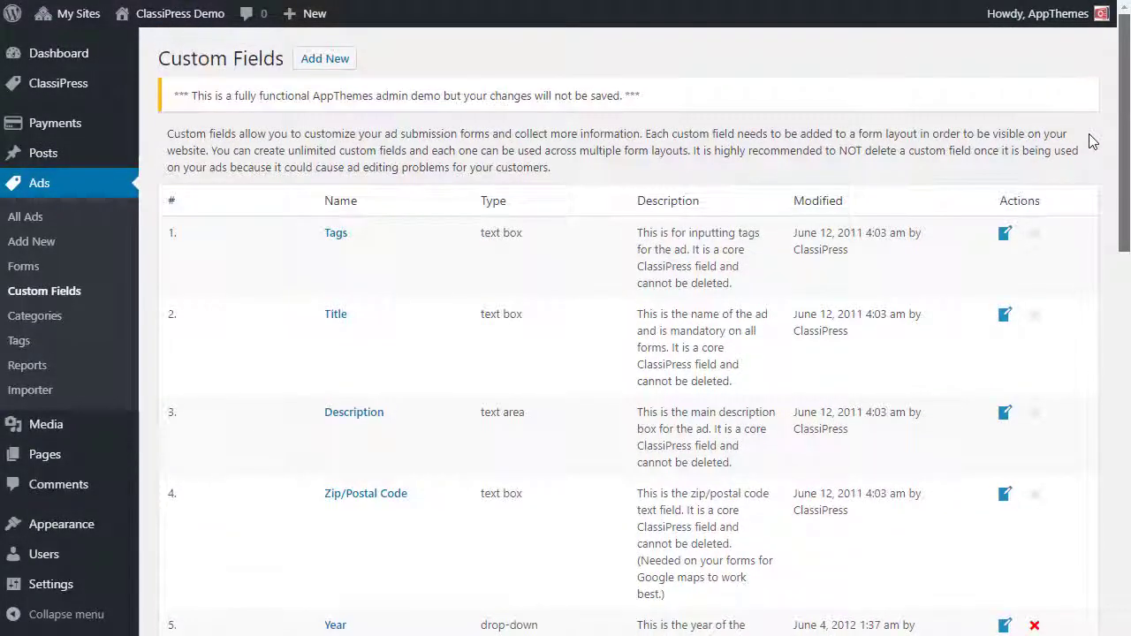
left_click(35, 316)
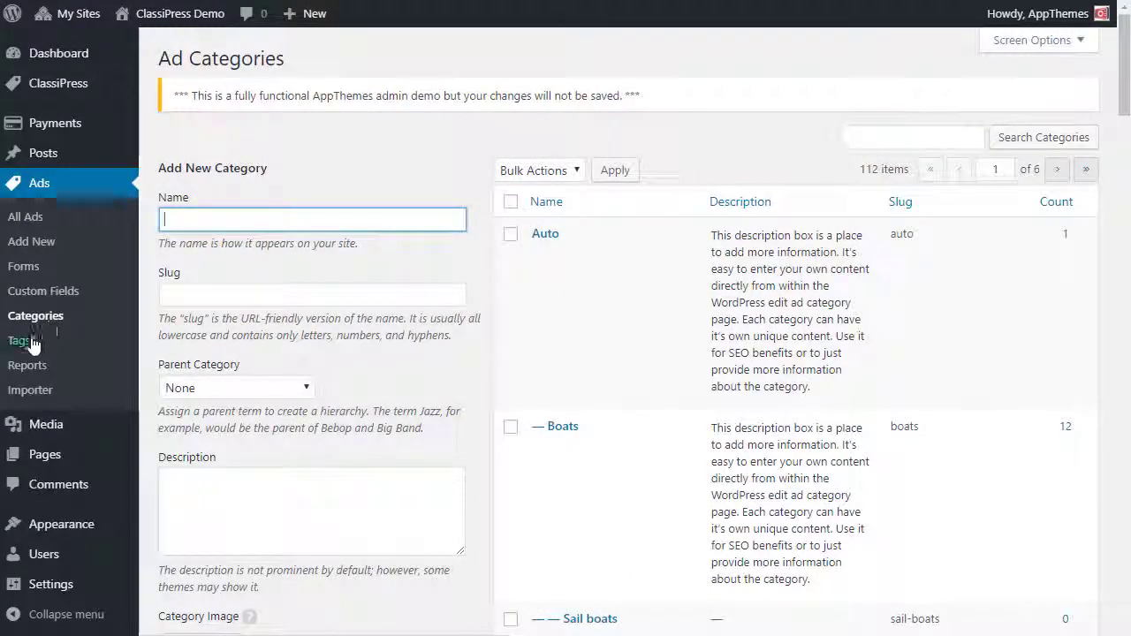
left_click(20, 341)
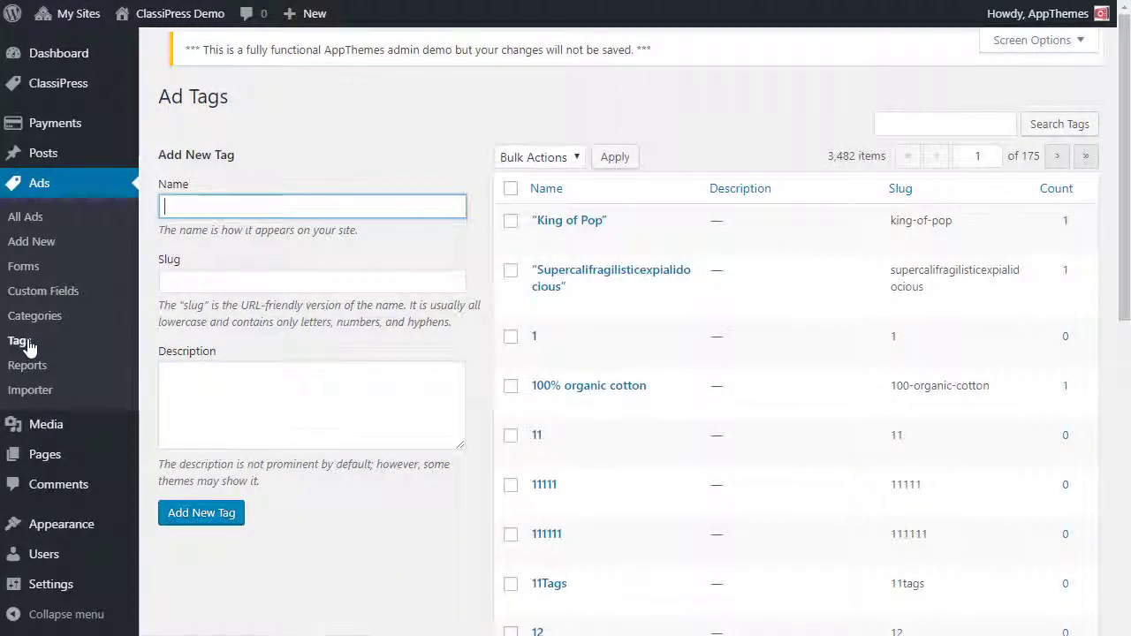
Examine the ad reports and the CSV Importer, and return to the list of all ads
left_click(21, 371)
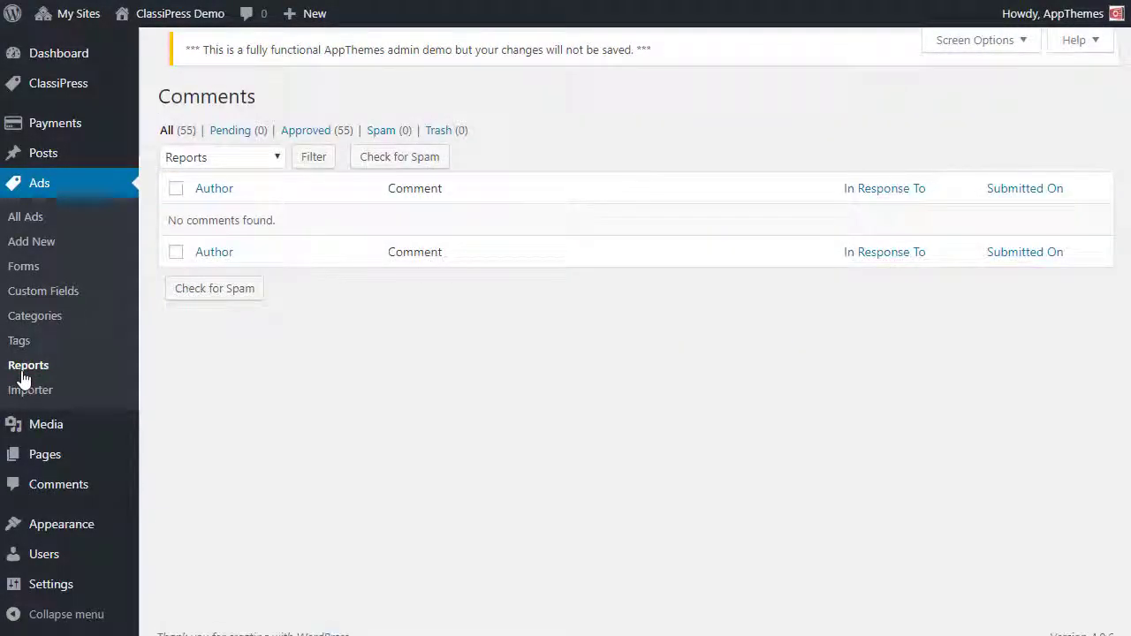
left_click(30, 390)
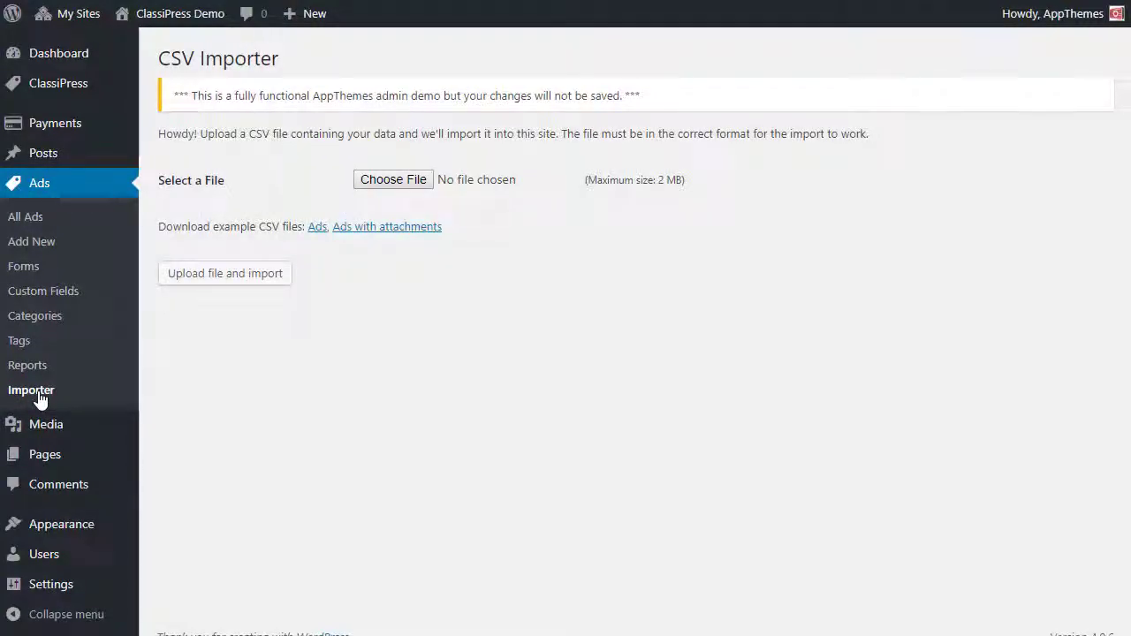
left_click(39, 228)
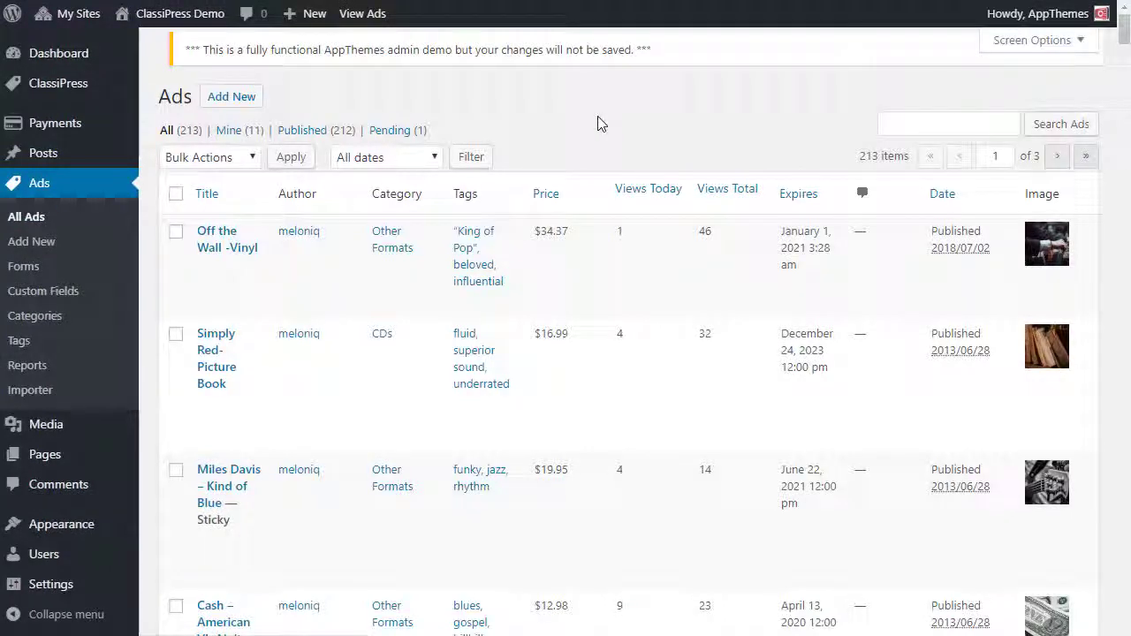